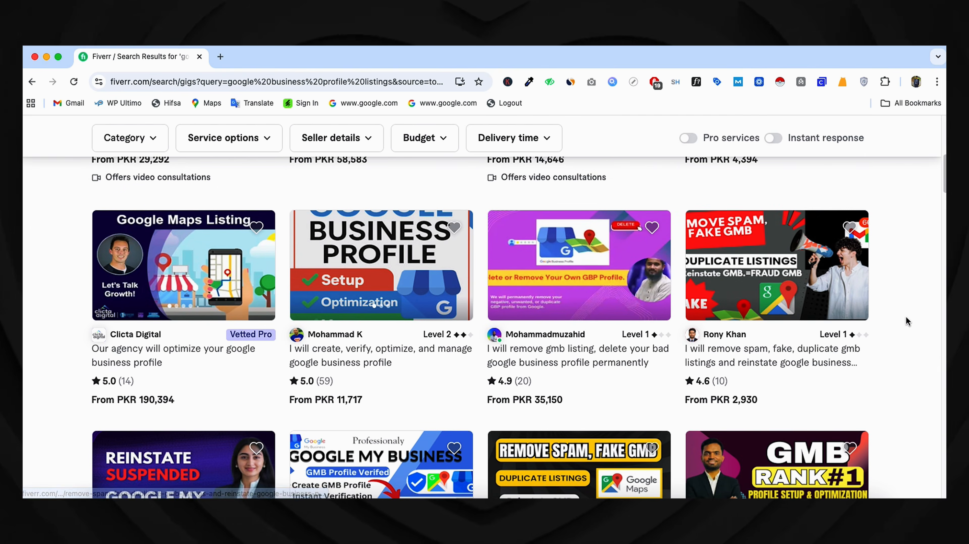
{"action": "scroll", "coordinate": [931, 310], "scroll_direction": "down", "scroll_amount": 20}
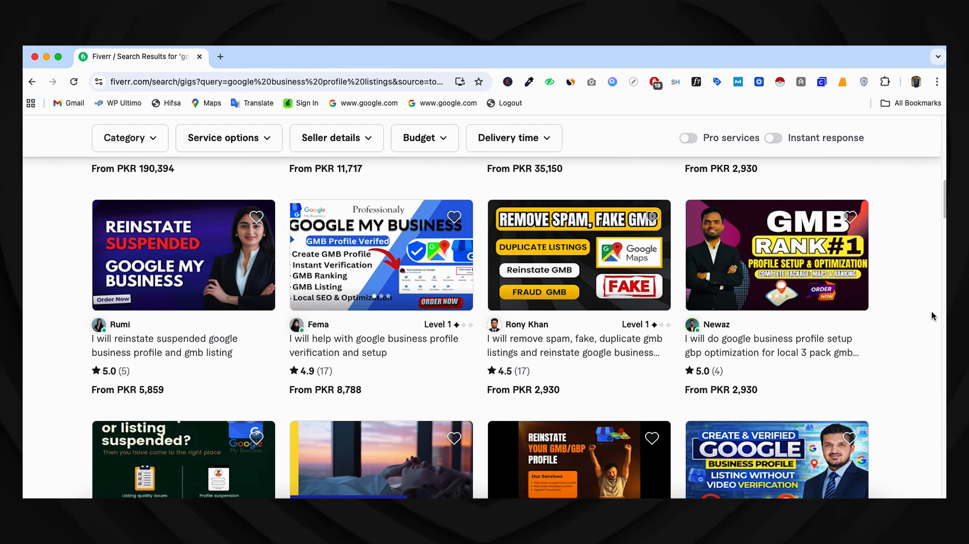
{"action": "scroll", "coordinate": [928, 322], "scroll_direction": "down", "scroll_amount": 20}
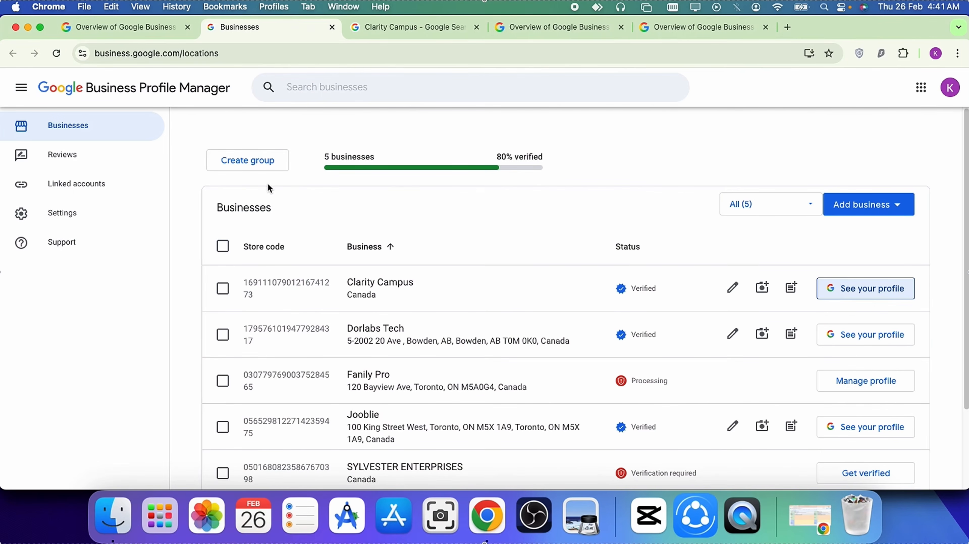
{"action": "scroll", "coordinate": [268, 186], "scroll_direction": "down", "scroll_amount": 3}
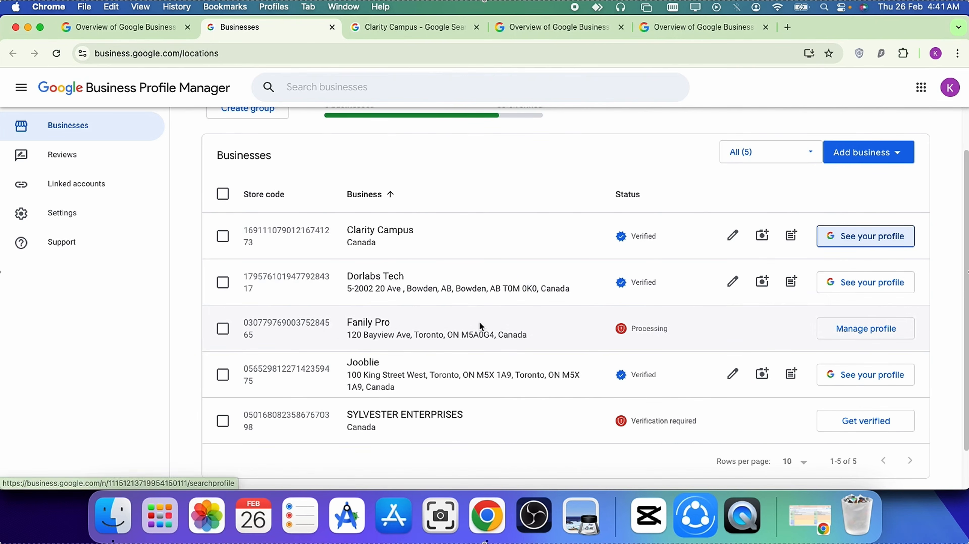
{"action": "scroll", "coordinate": [468, 301], "scroll_direction": "up", "scroll_amount": 1}
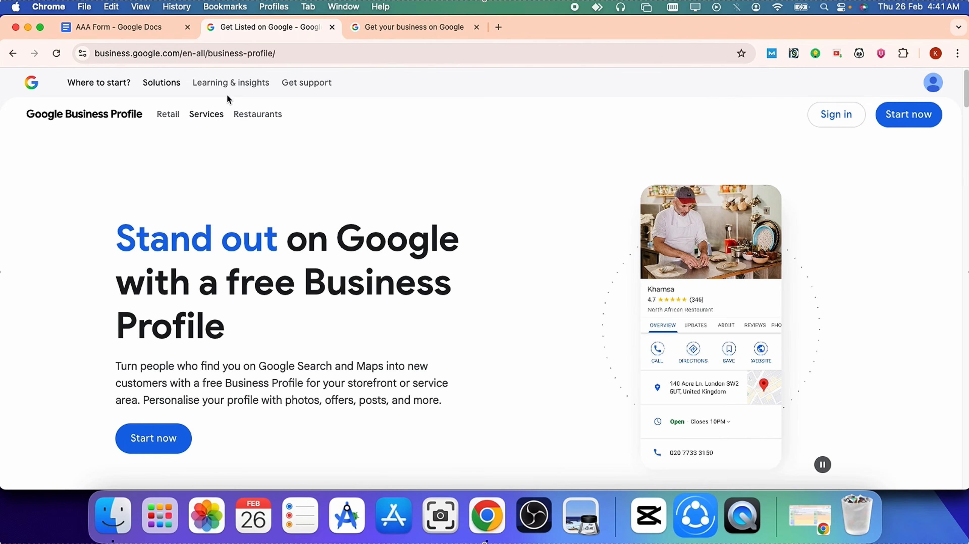
Search Google for "google my business profile" and open the Google Business Profile: Get Listed on Google result
{"action": "left_click", "coordinate": [229, 91]}
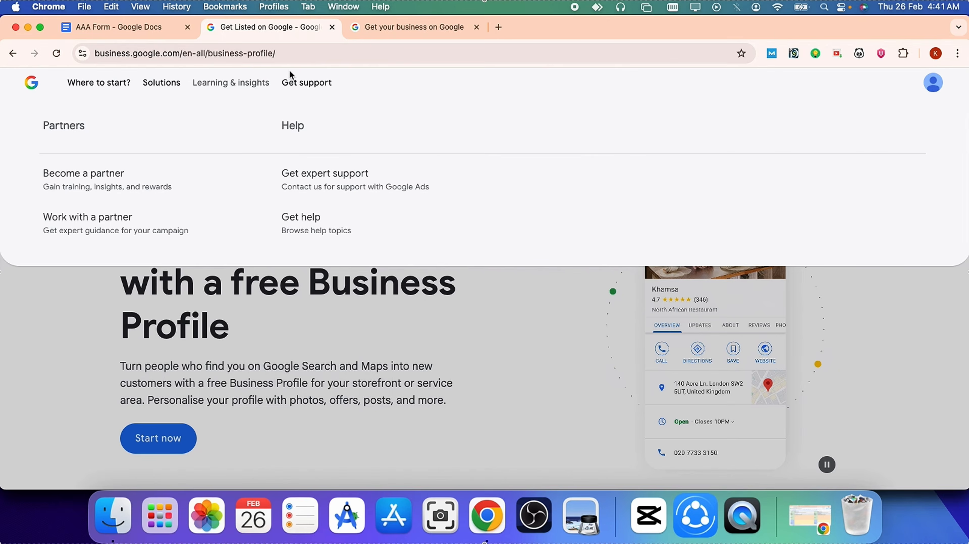
{"action": "left_click", "coordinate": [293, 54]}
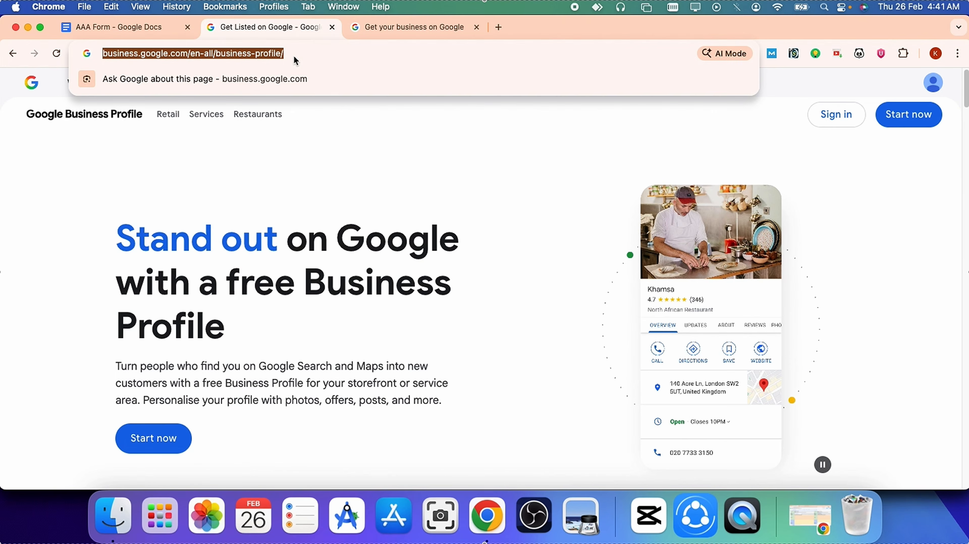
{"action": "type", "text": "goog"}
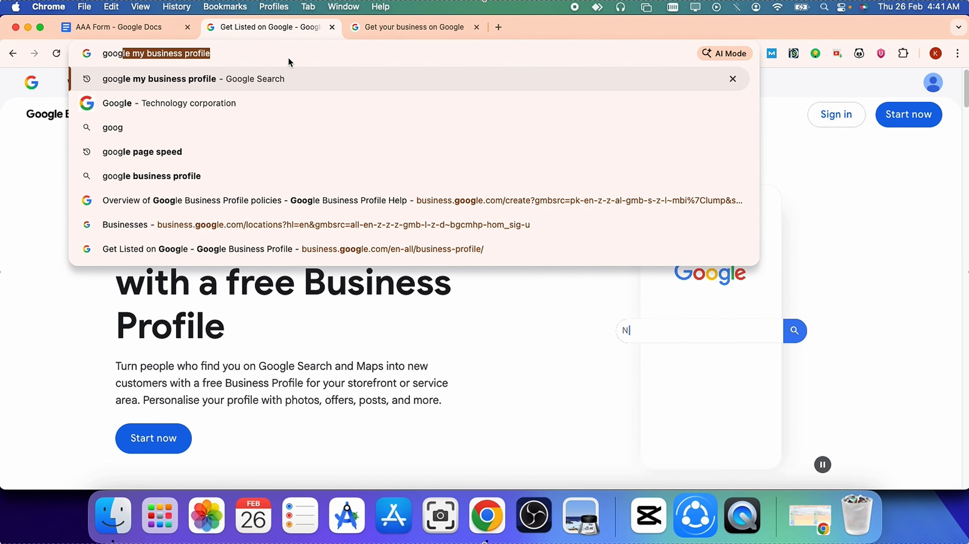
{"action": "key", "text": "Return"}
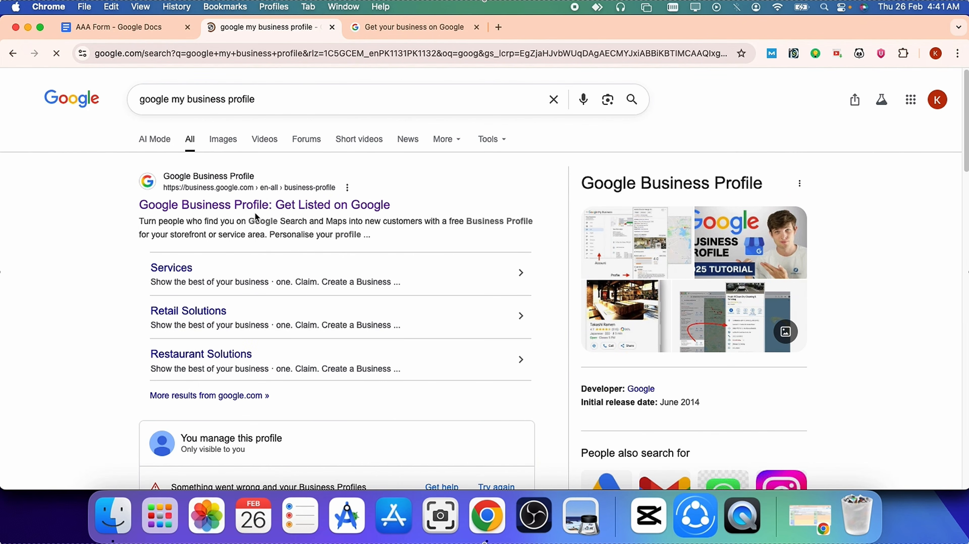
{"action": "left_click", "coordinate": [256, 206]}
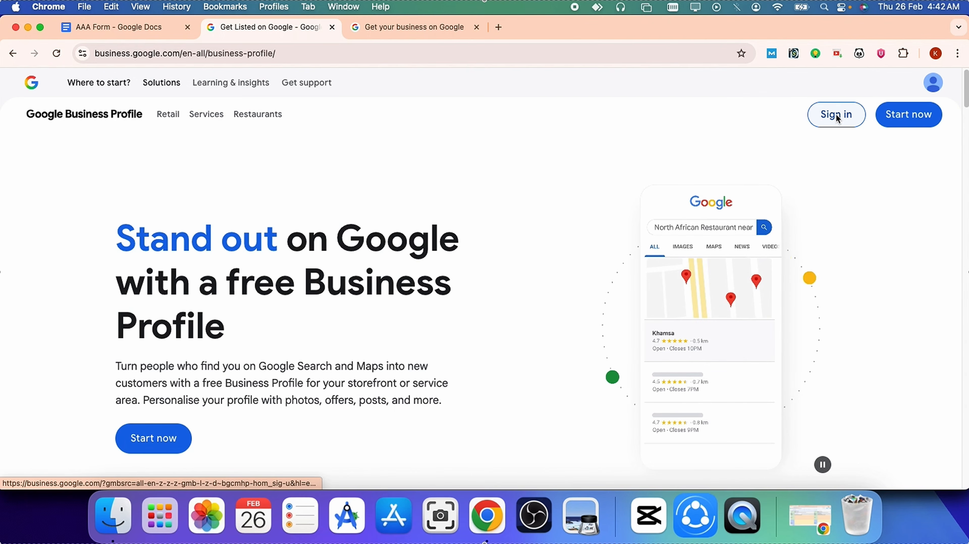
Start creating a new Business Profile and close the older "Get your business on Google" page
{"action": "left_click", "coordinate": [175, 443]}
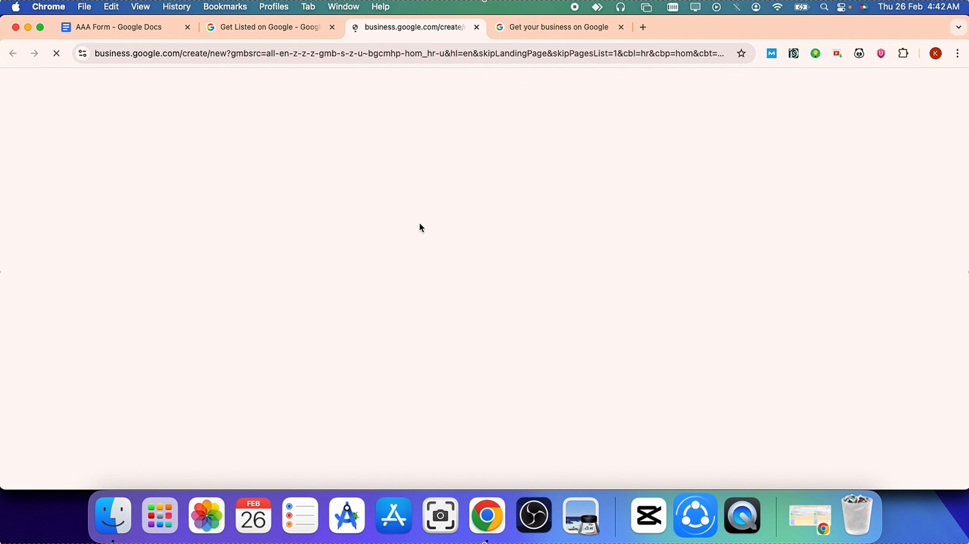
{"action": "left_click", "coordinate": [621, 27]}
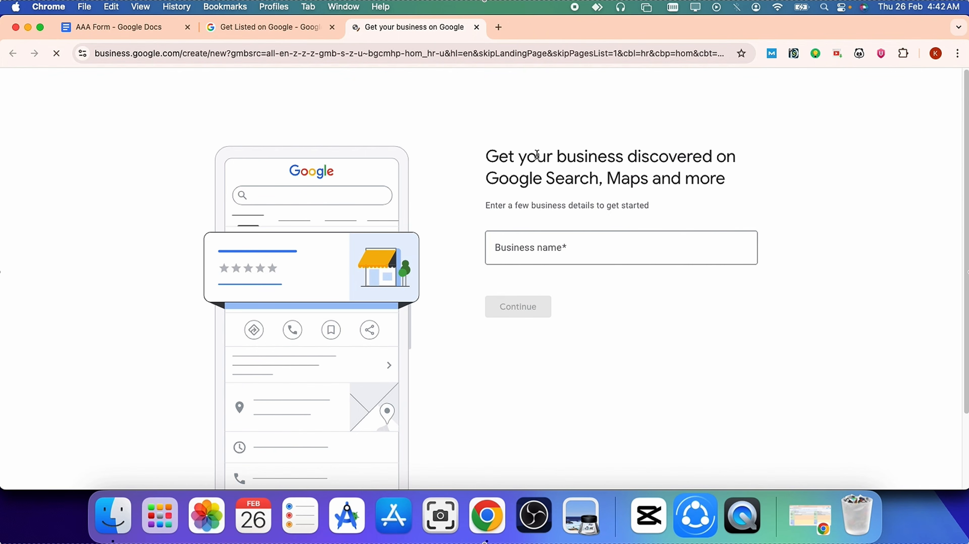
{"action": "left_click", "coordinate": [534, 252]}
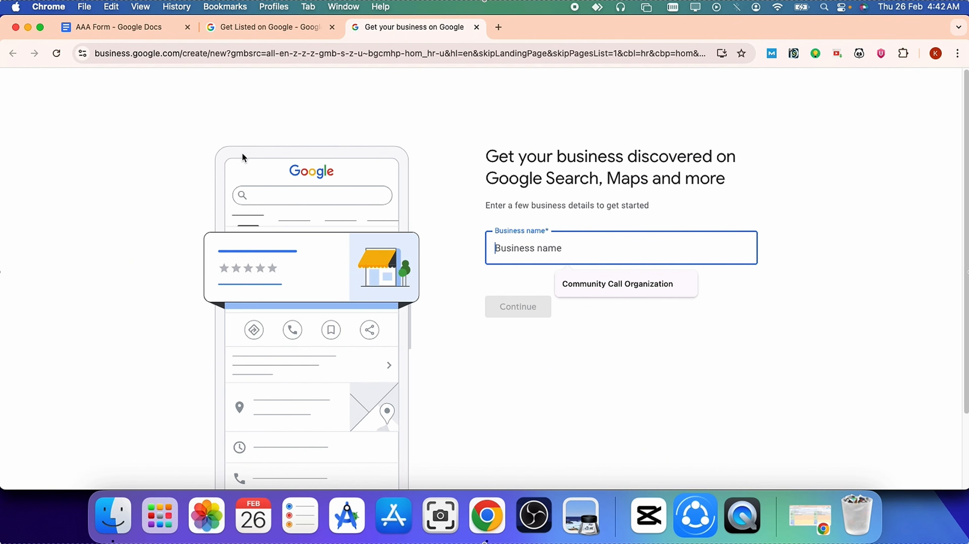
{"action": "left_click", "coordinate": [188, 130]}
Copy the business name Logistiq Xpress from the AAA Form document into the profile's Business name field
{"action": "left_click", "coordinate": [127, 29]}
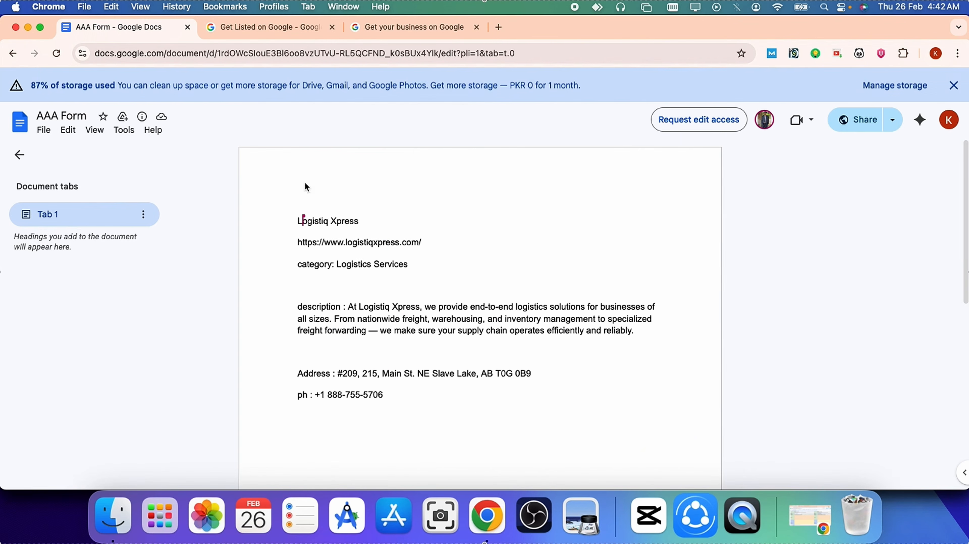
{"action": "triple_click", "coordinate": [320, 224]}
{"action": "right_click", "coordinate": [324, 225]}
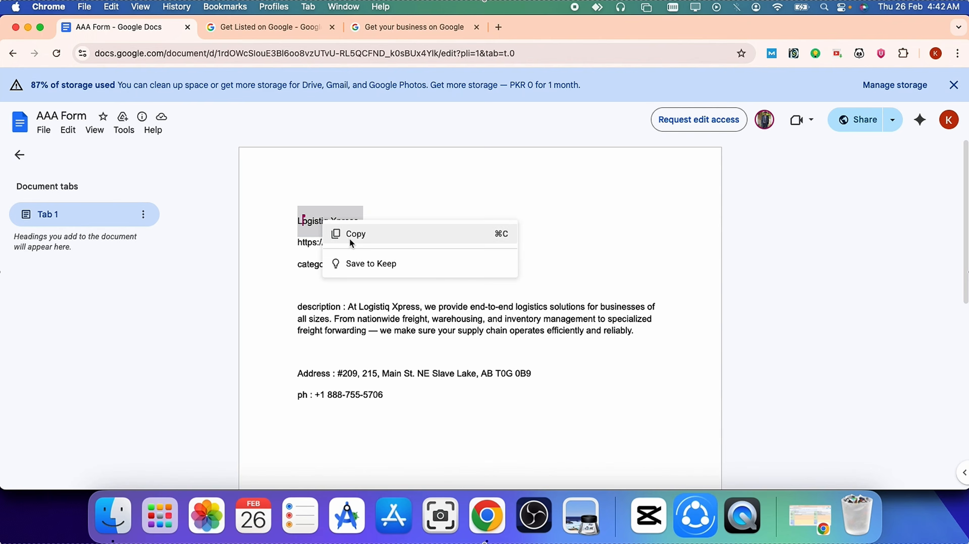
{"action": "left_click", "coordinate": [345, 232]}
{"action": "left_click", "coordinate": [409, 28]}
{"action": "right_click", "coordinate": [535, 232]}
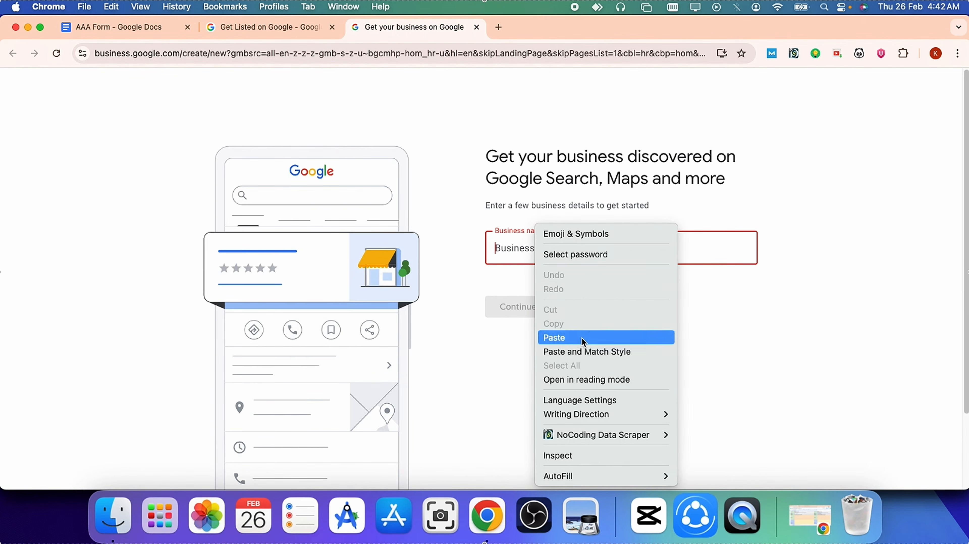
{"action": "left_click", "coordinate": [554, 337]}
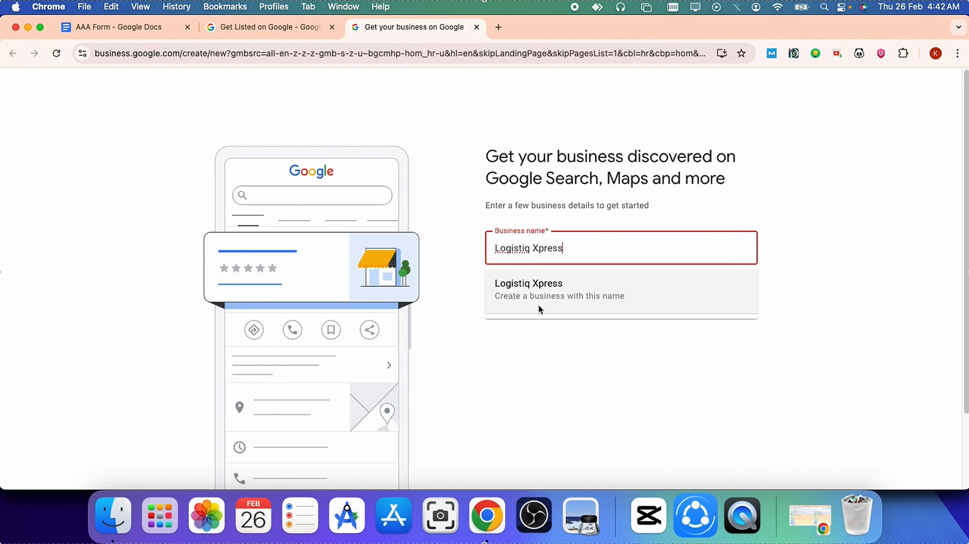
Create a business with the entered name and choose Online retail as its business type
{"action": "left_click", "coordinate": [498, 293]}
{"action": "left_click", "coordinate": [514, 309]}
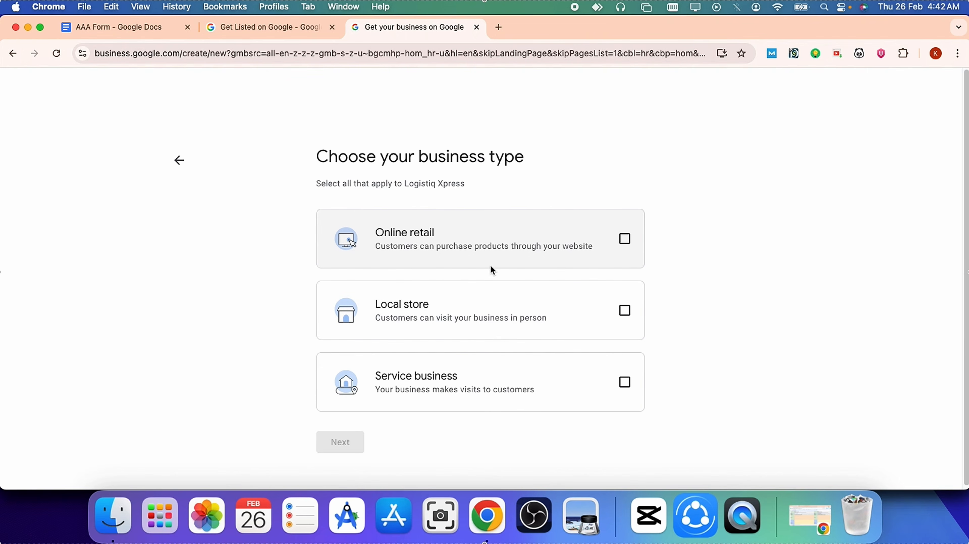
{"action": "left_click", "coordinate": [441, 236]}
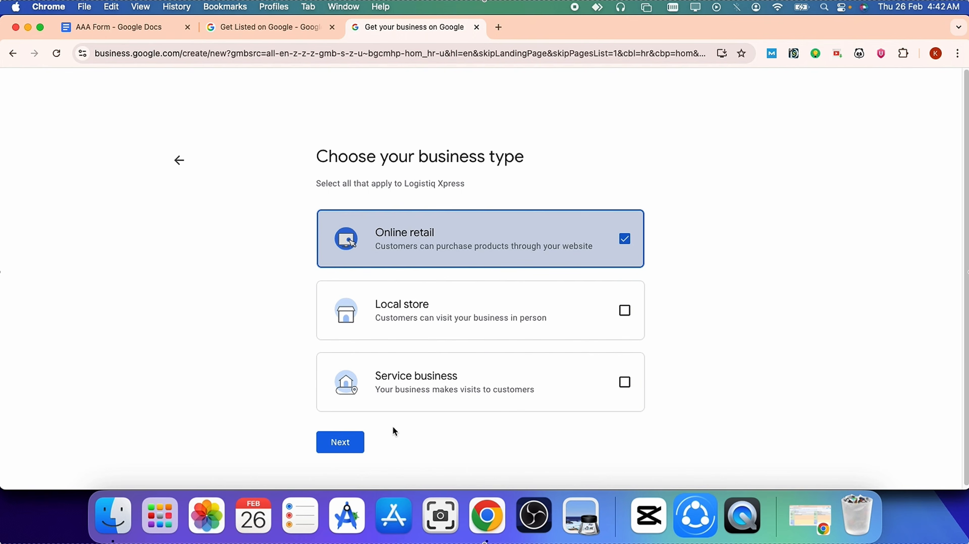
{"action": "left_click", "coordinate": [341, 443]}
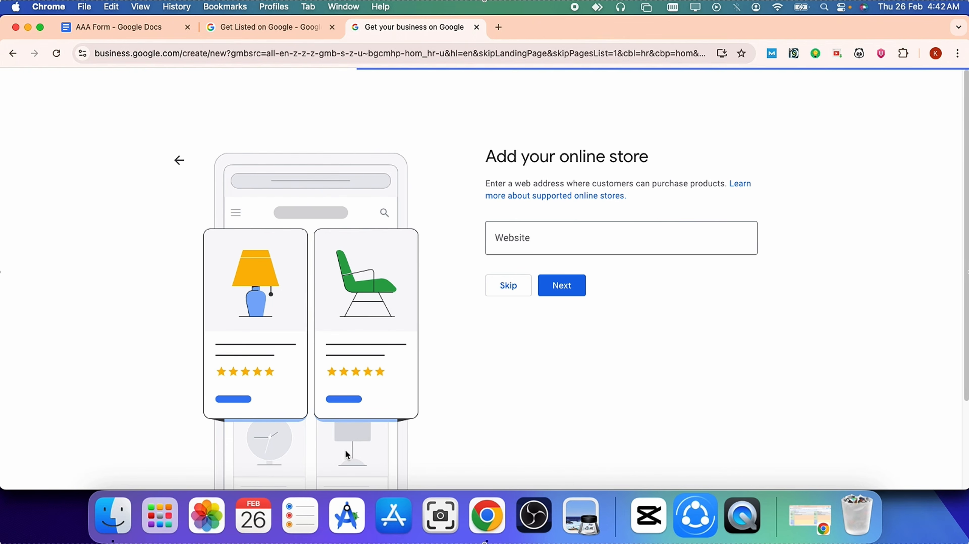
{"action": "left_click", "coordinate": [520, 239]}
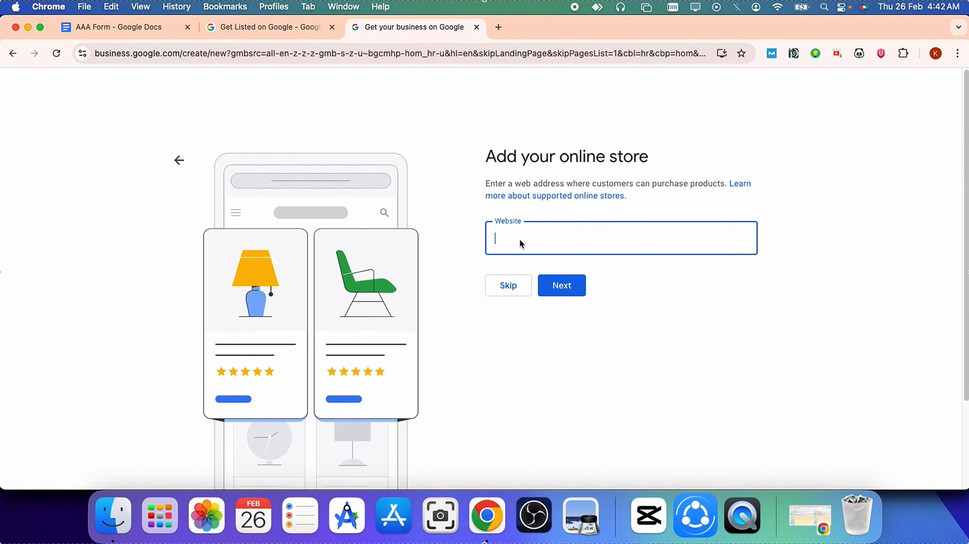
{"action": "left_click", "coordinate": [96, 25]}
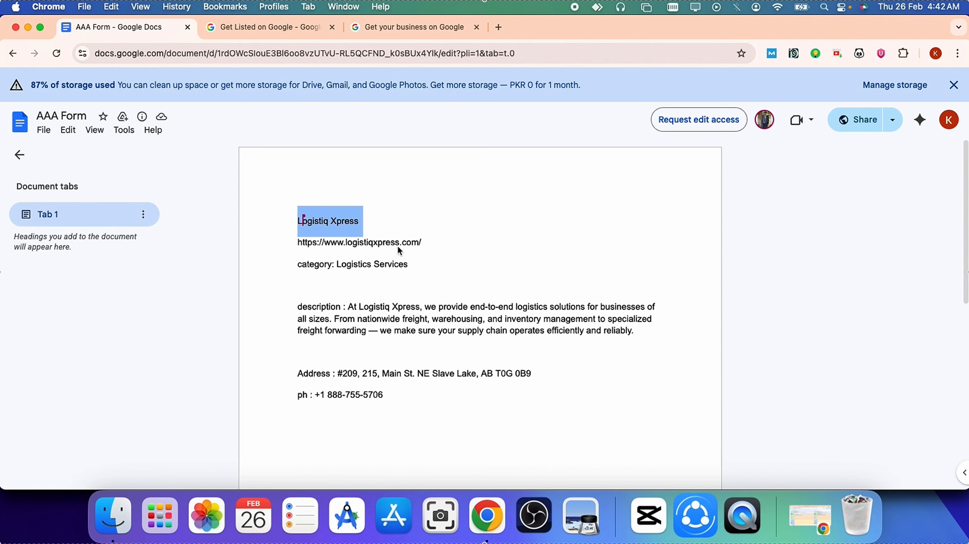
{"action": "left_click_drag", "start_coordinate": [422, 242], "coordinate": [298, 242]}
{"action": "right_click", "coordinate": [343, 244]}
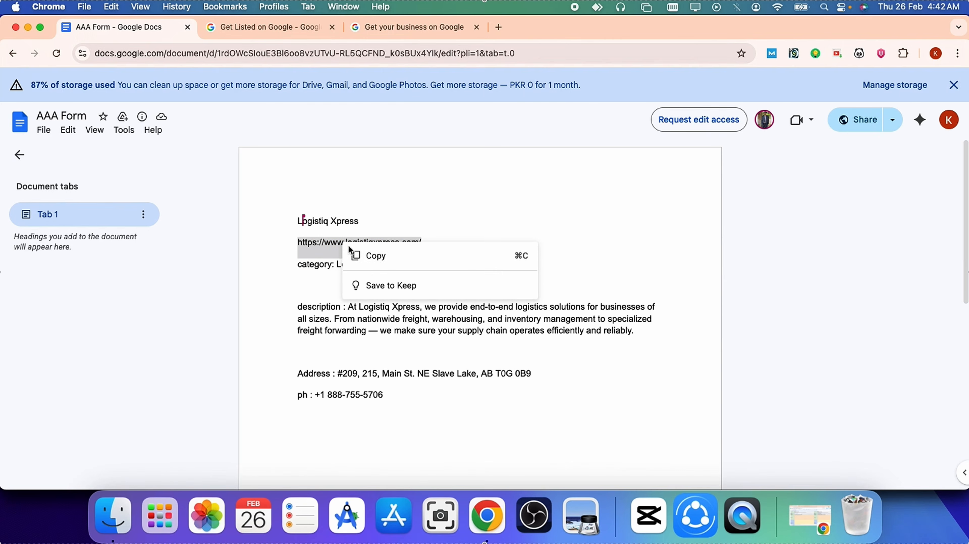
{"action": "left_click", "coordinate": [374, 256]}
{"action": "left_click", "coordinate": [422, 28]}
{"action": "right_click", "coordinate": [521, 238]}
{"action": "left_click", "coordinate": [567, 337]}
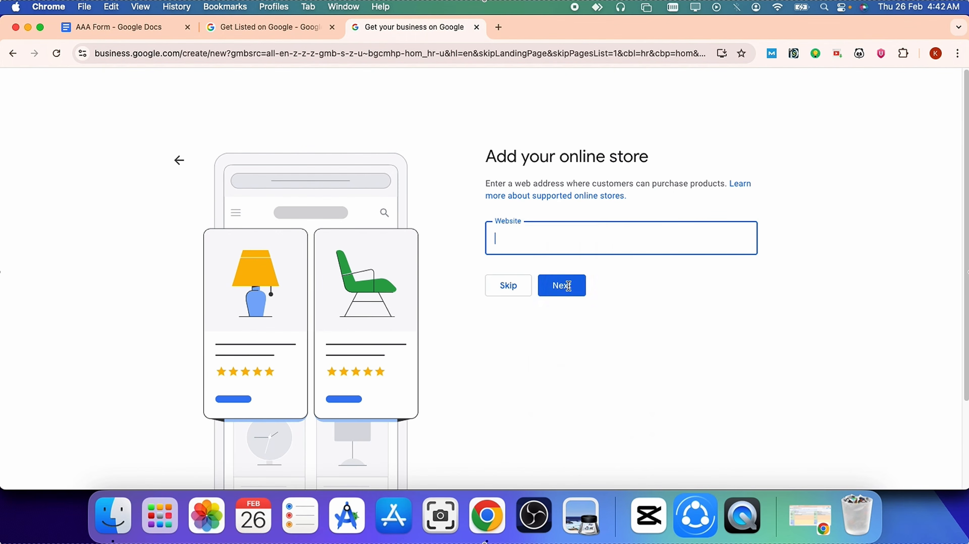
{"action": "left_click", "coordinate": [568, 286]}
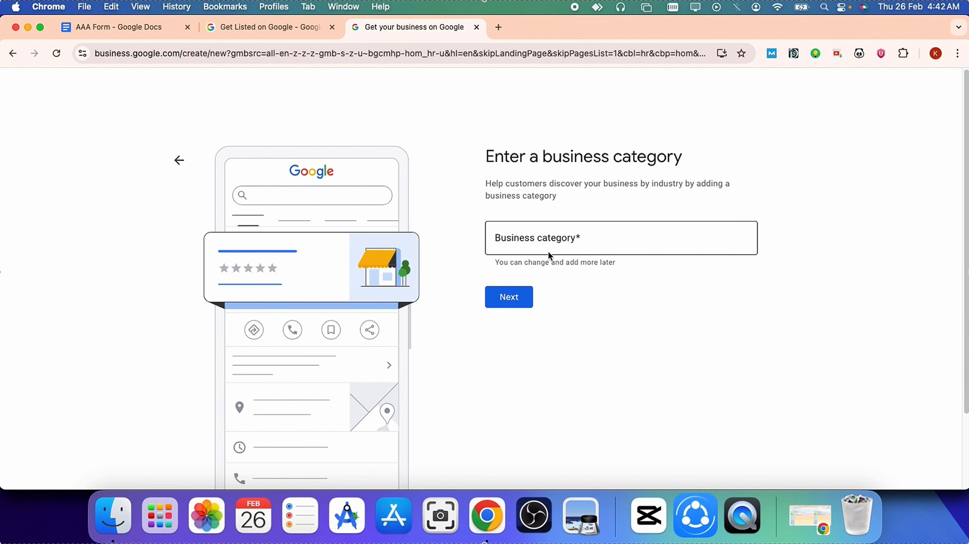
Set the business category to Logistics service and continue to the business address
{"action": "left_click", "coordinate": [548, 244]}
{"action": "type", "text": "log"}
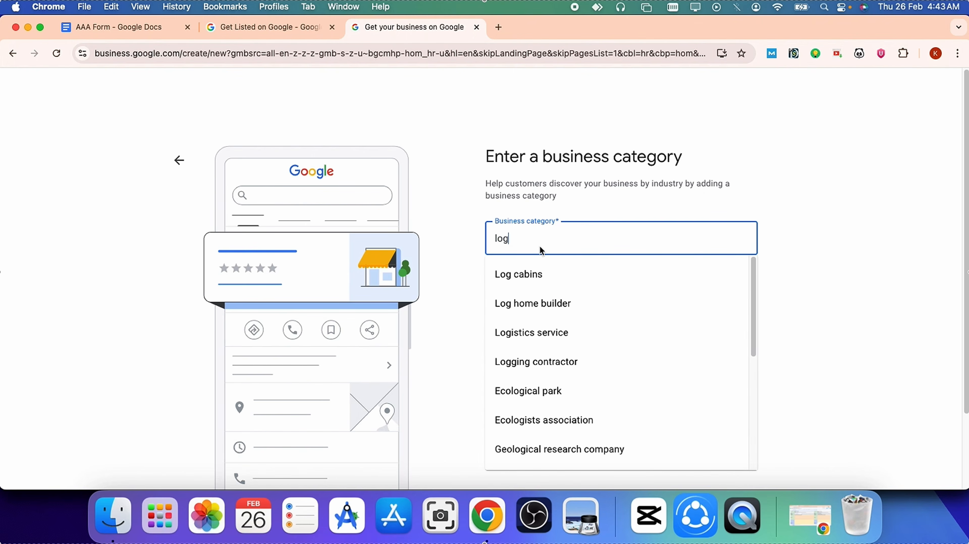
{"action": "type", "text": "is"}
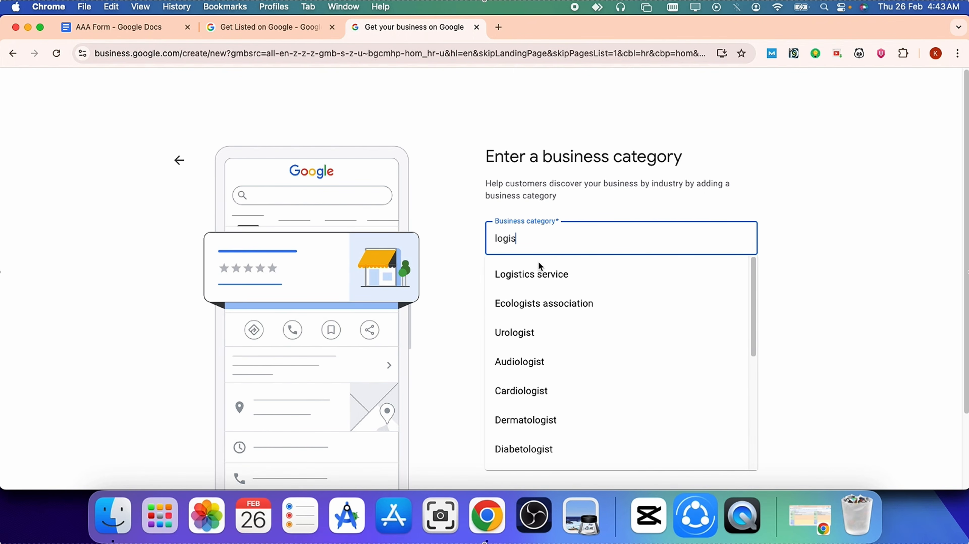
{"action": "left_click", "coordinate": [540, 266]}
{"action": "left_click", "coordinate": [499, 296]}
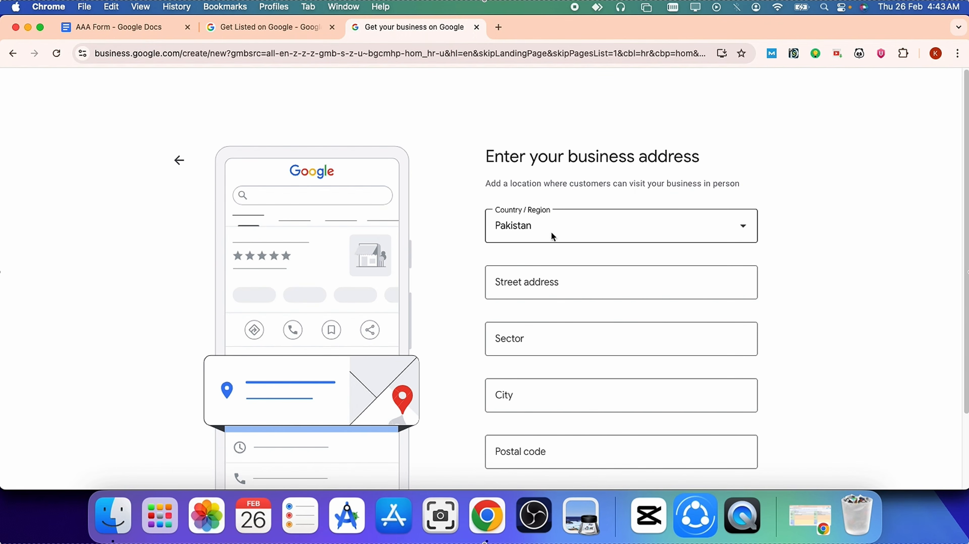
Set the country of the business address to Canada
{"action": "left_click", "coordinate": [544, 227]}
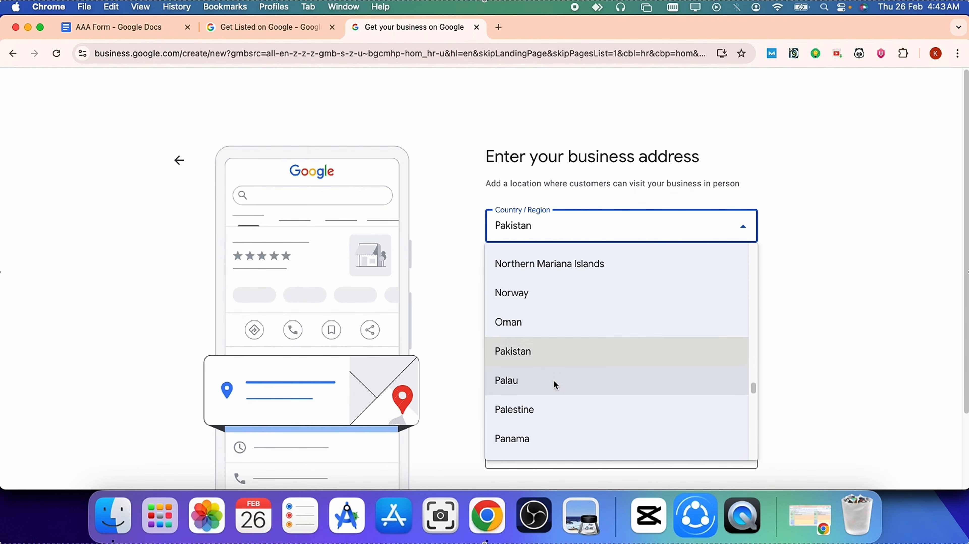
{"action": "scroll", "coordinate": [554, 381], "scroll_direction": "down", "scroll_amount": 2}
{"action": "scroll", "coordinate": [554, 384], "scroll_direction": "down", "scroll_amount": 5}
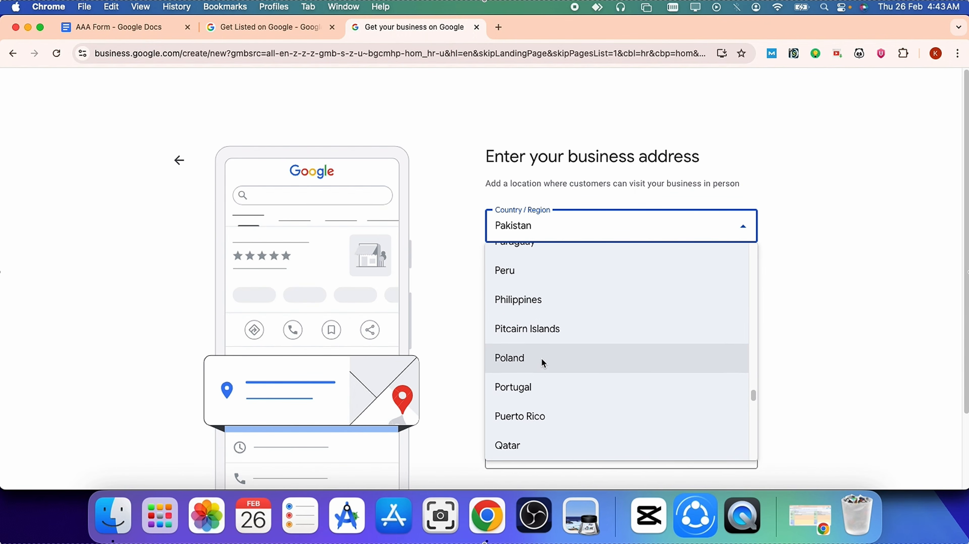
{"action": "scroll", "coordinate": [542, 358], "scroll_direction": "up", "scroll_amount": 20}
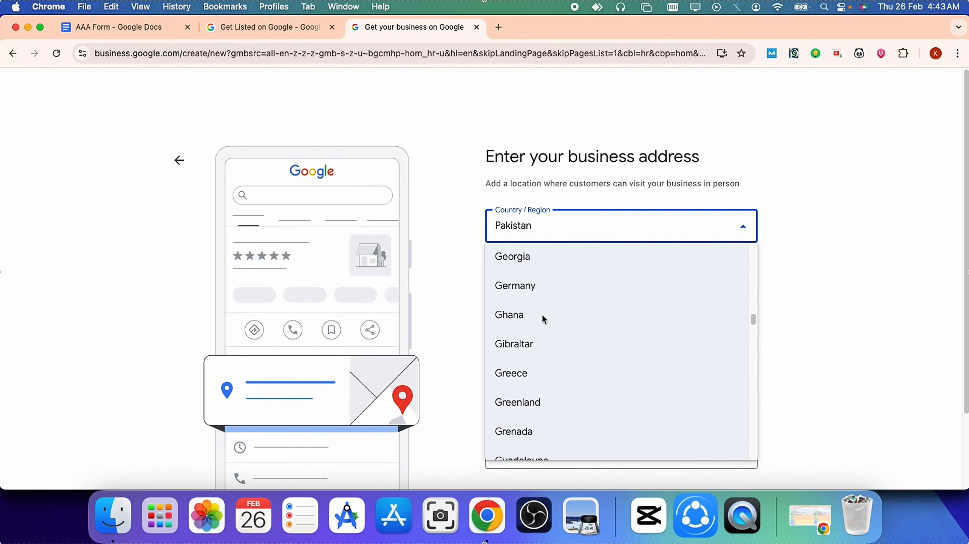
{"action": "scroll", "coordinate": [546, 331], "scroll_direction": "up", "scroll_amount": 5}
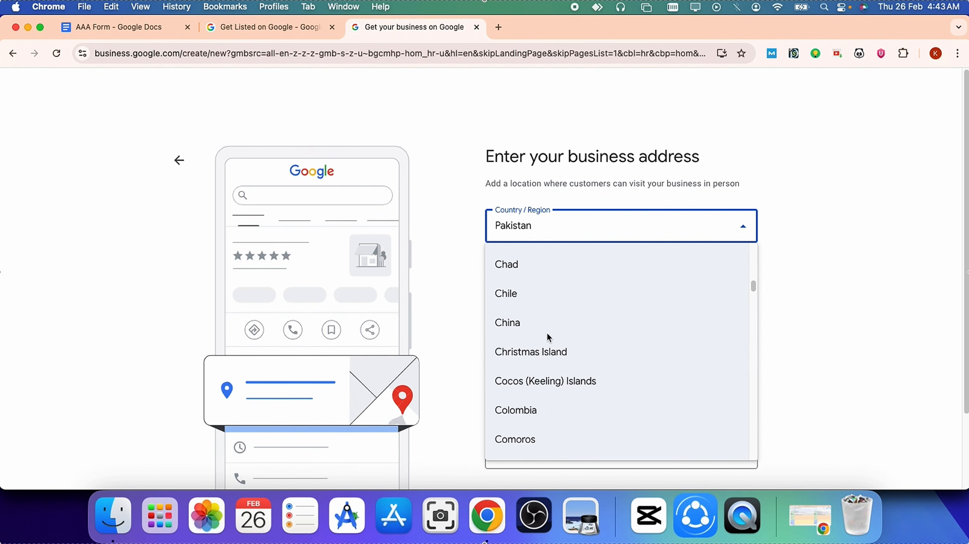
{"action": "scroll", "coordinate": [547, 336], "scroll_direction": "down", "scroll_amount": 3}
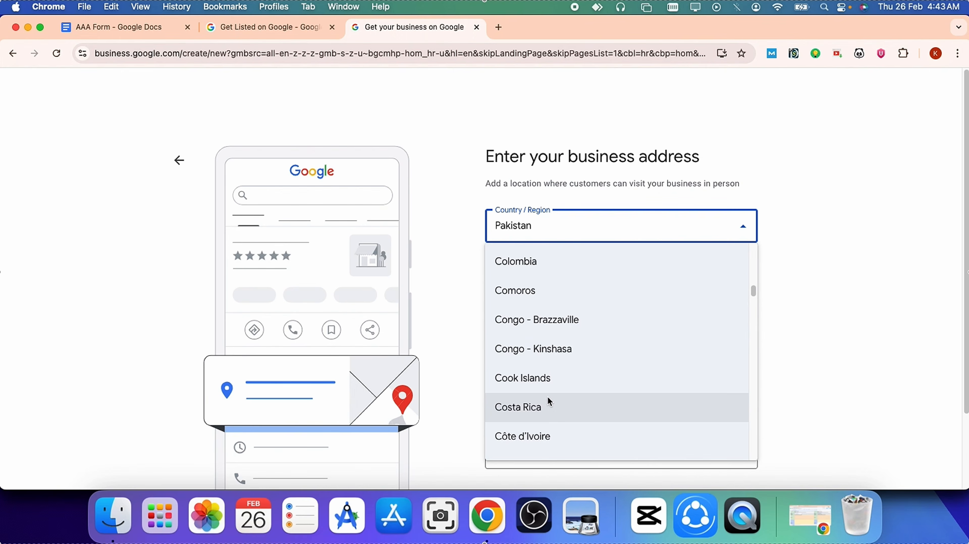
{"action": "scroll", "coordinate": [547, 366], "scroll_direction": "up", "scroll_amount": 2}
{"action": "scroll", "coordinate": [545, 361], "scroll_direction": "up", "scroll_amount": 3}
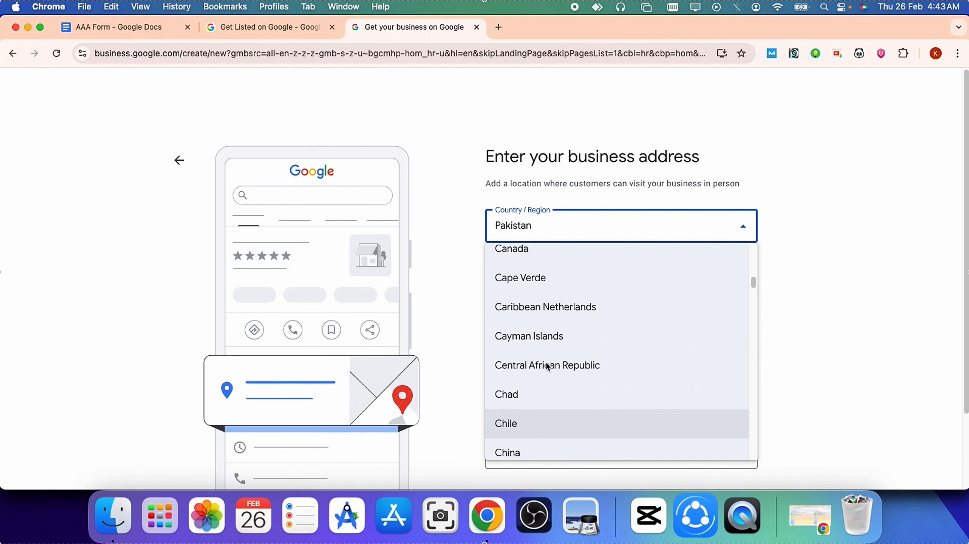
{"action": "left_click", "coordinate": [541, 301]}
Copy the business address from the AAA Form document into the Street address field and accept the matching suggestion that includes the unit number
{"action": "left_click", "coordinate": [558, 282]}
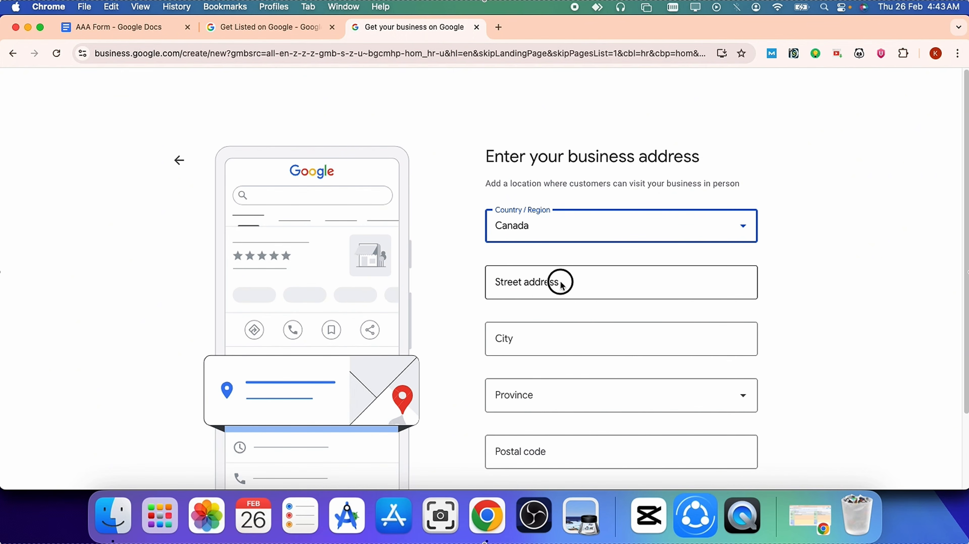
{"action": "left_click", "coordinate": [472, 309]}
{"action": "left_click", "coordinate": [118, 27]}
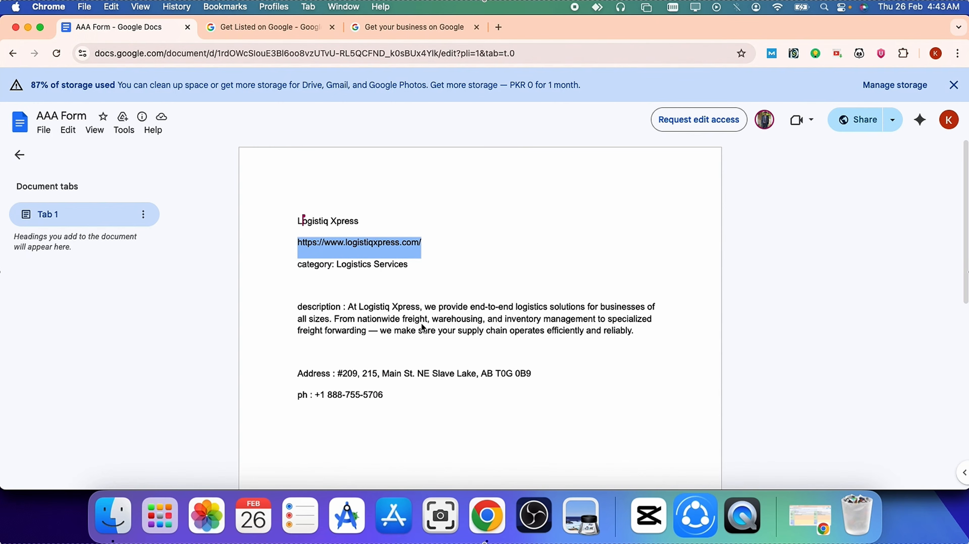
{"action": "left_click_drag", "start_coordinate": [339, 374], "coordinate": [538, 369]}
{"action": "right_click", "coordinate": [518, 374]}
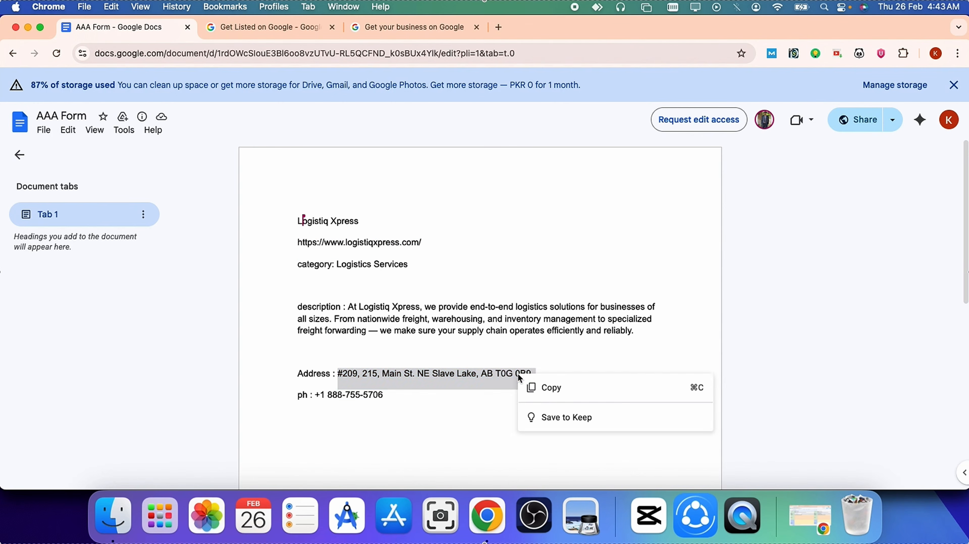
{"action": "left_click", "coordinate": [533, 385]}
{"action": "left_click", "coordinate": [409, 27]}
{"action": "right_click", "coordinate": [526, 288]}
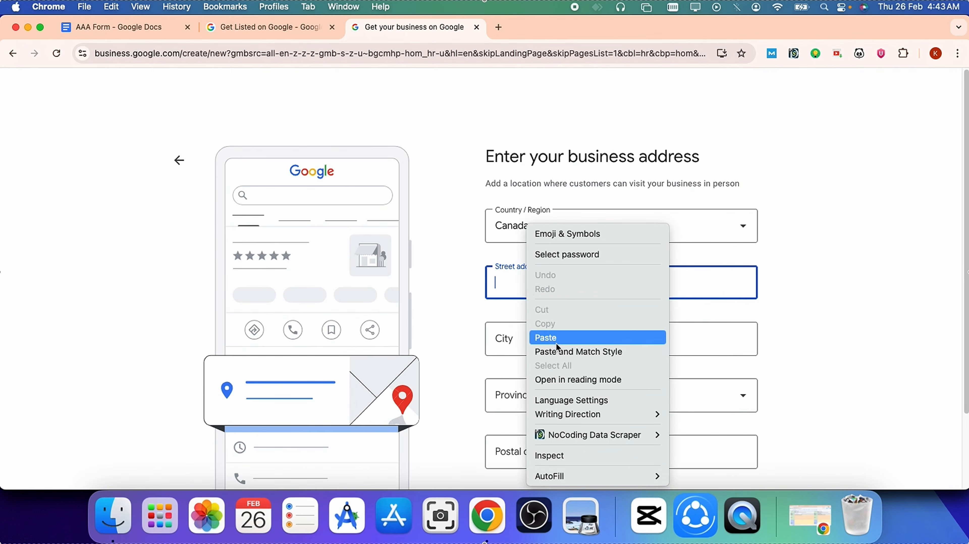
{"action": "left_click", "coordinate": [559, 342]}
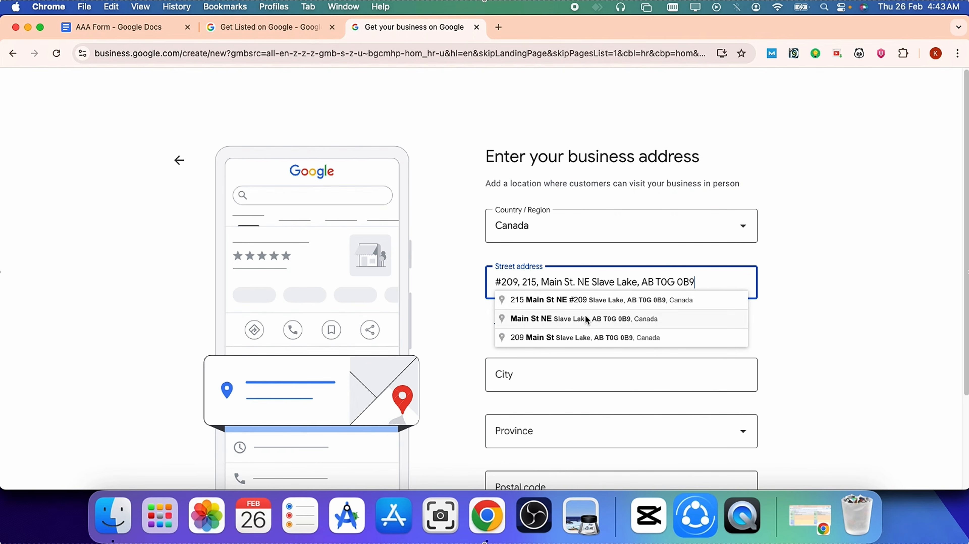
{"action": "left_click", "coordinate": [545, 300]}
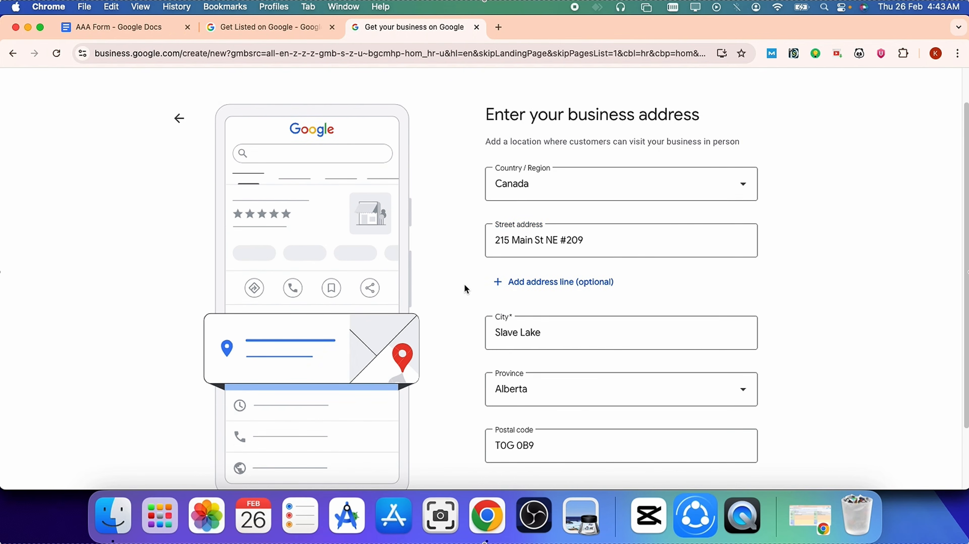
Confirm the business address and continue to profile verification without opting in to tips or survey invitations
{"action": "scroll", "coordinate": [470, 278], "scroll_direction": "down", "scroll_amount": 3}
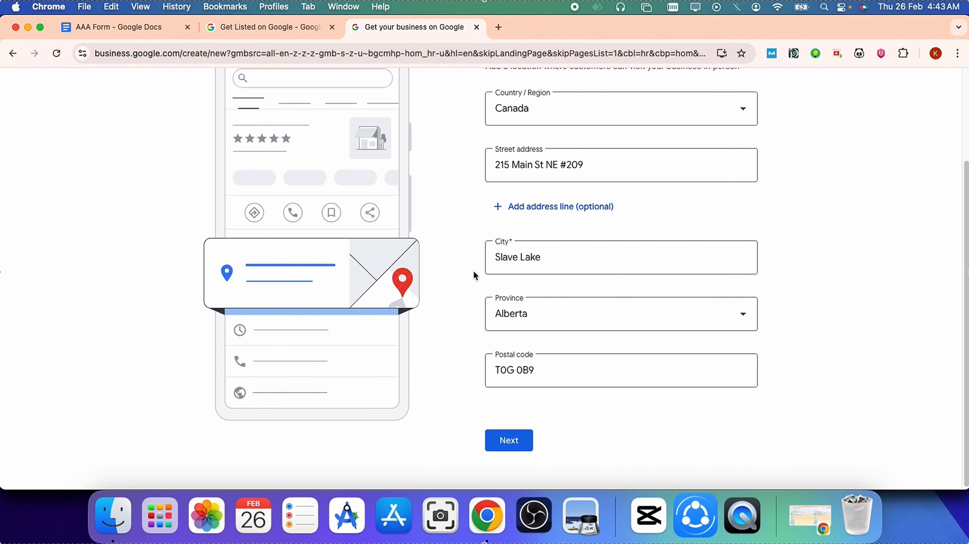
{"action": "left_click", "coordinate": [512, 441]}
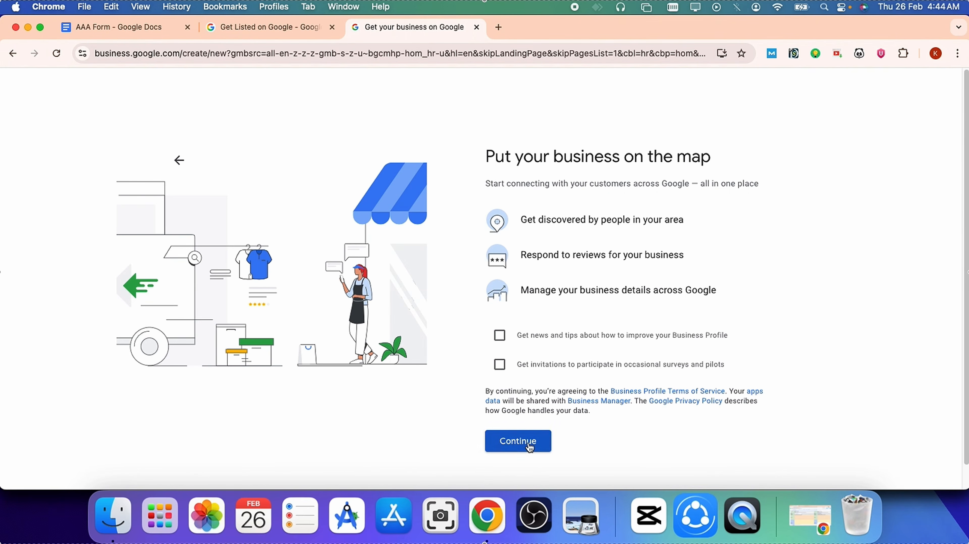
{"action": "left_click", "coordinate": [516, 440]}
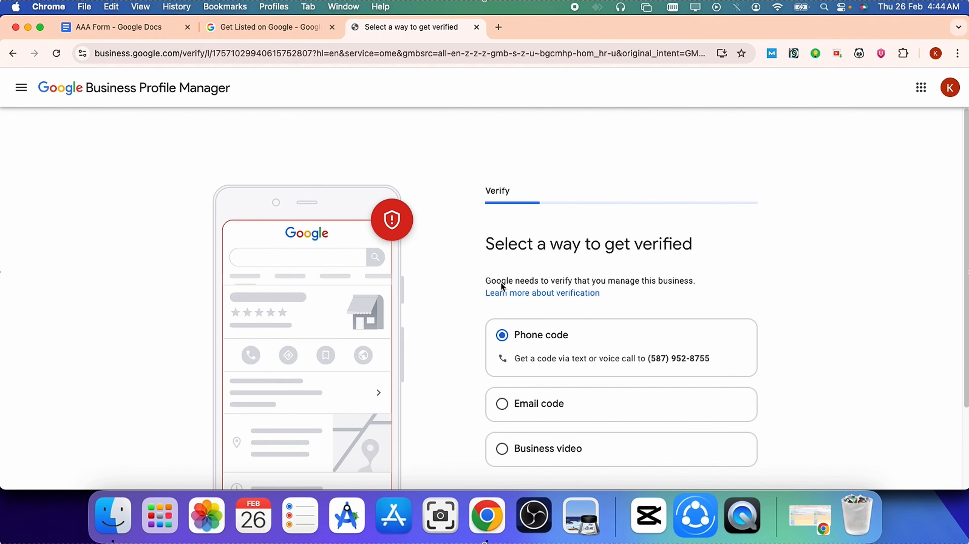
Choose Phone code as the verification method and request the code by text message in English
{"action": "scroll", "coordinate": [449, 316], "scroll_direction": "down", "scroll_amount": 2}
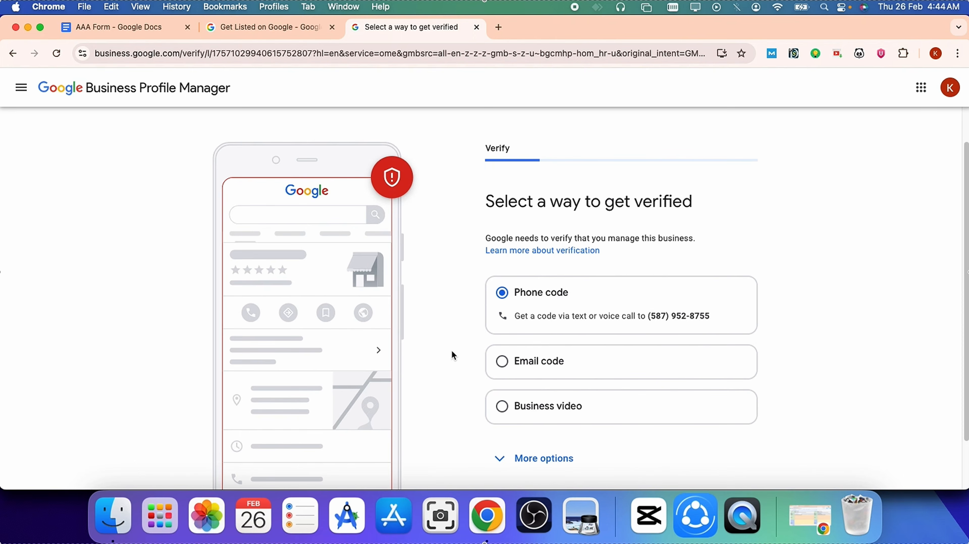
{"action": "scroll", "coordinate": [454, 357], "scroll_direction": "down", "scroll_amount": 1}
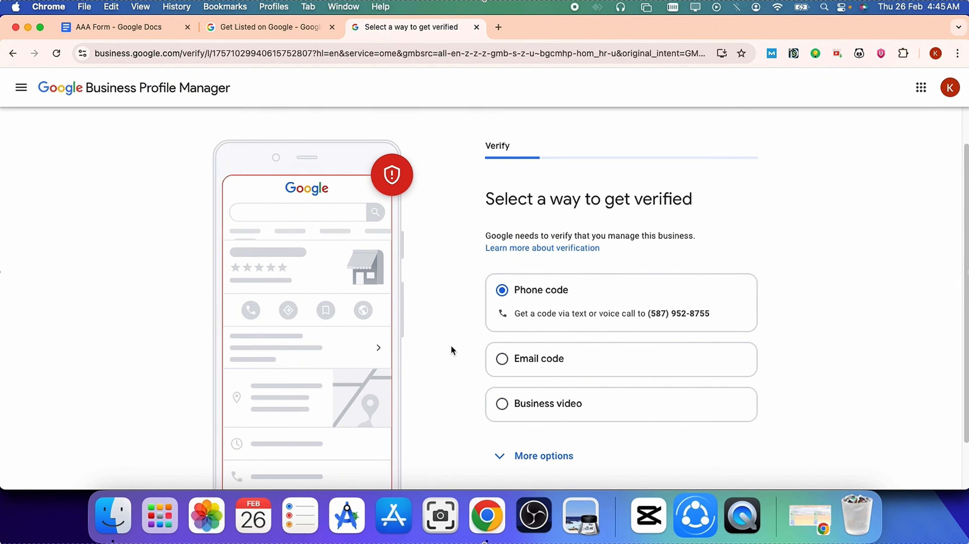
{"action": "scroll", "coordinate": [450, 346], "scroll_direction": "down", "scroll_amount": 3}
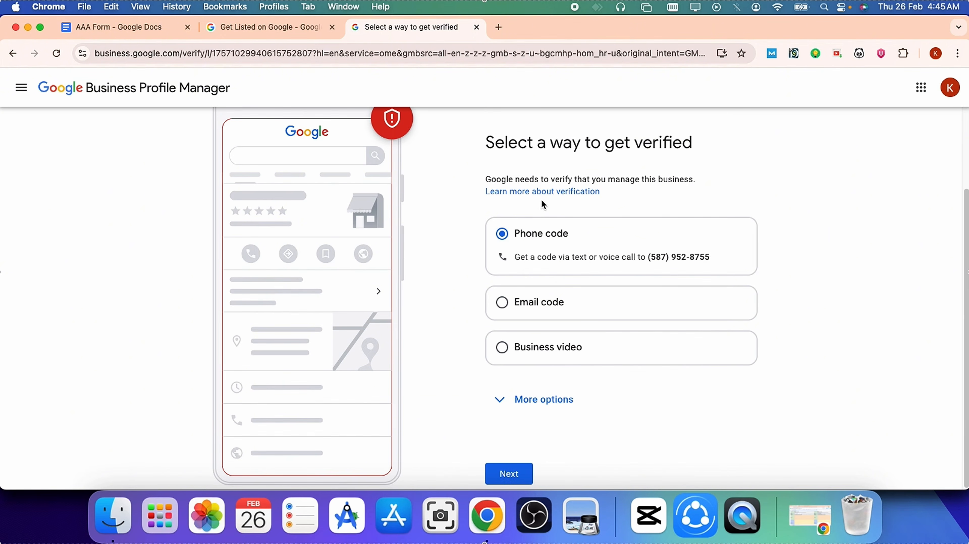
{"action": "left_click", "coordinate": [516, 480]}
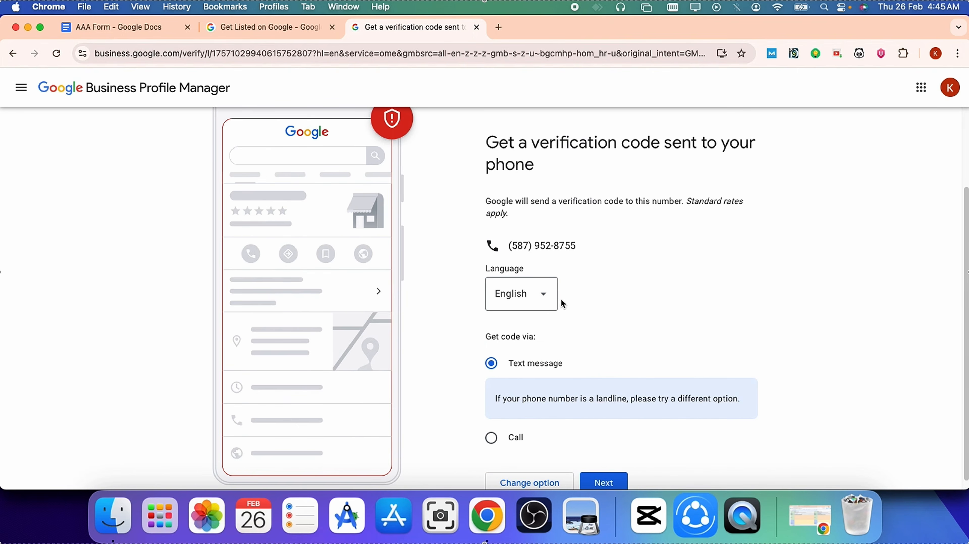
{"action": "scroll", "coordinate": [540, 331], "scroll_direction": "down", "scroll_amount": 1}
{"action": "left_click", "coordinate": [598, 473]}
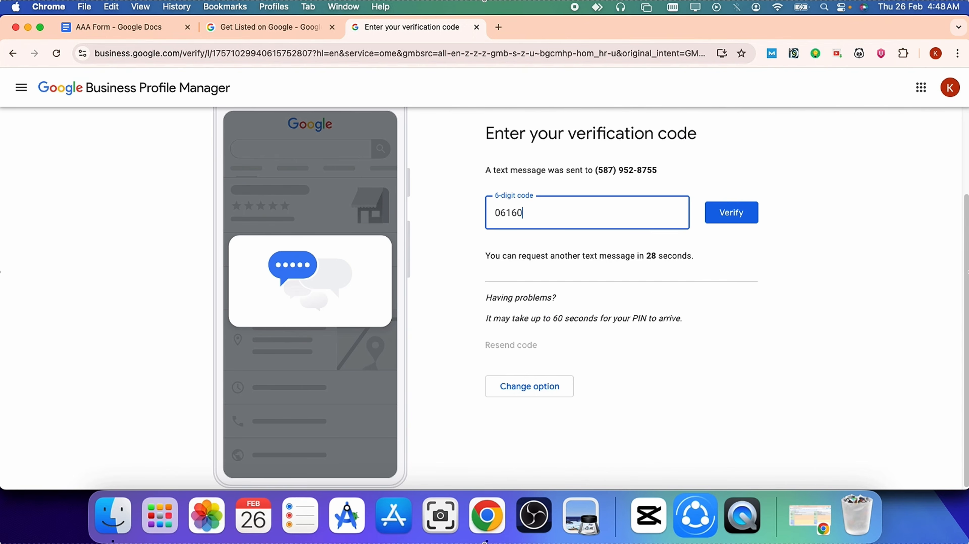
Submit the 6-digit verification code sent to the business phone and continue to the business hours
{"action": "left_click", "coordinate": [748, 217]}
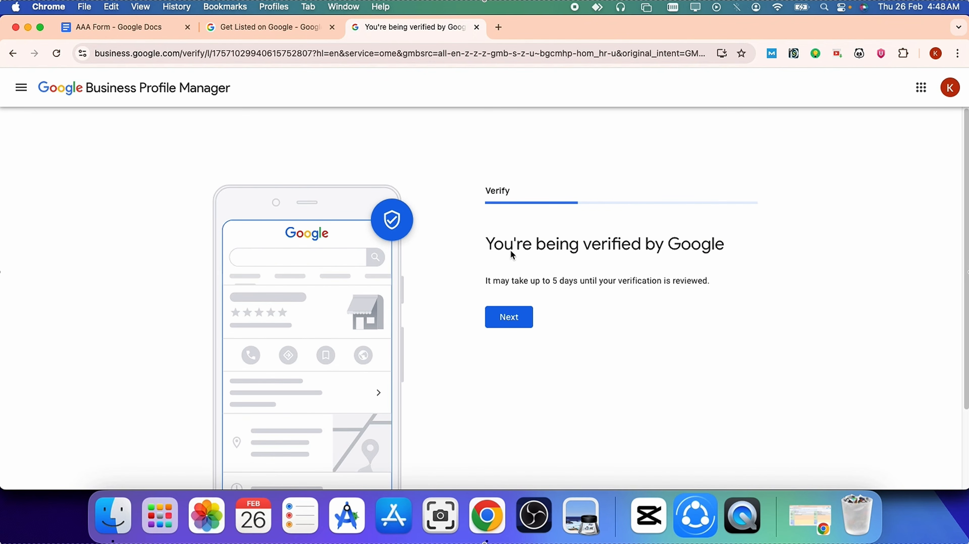
{"action": "left_click", "coordinate": [508, 317]}
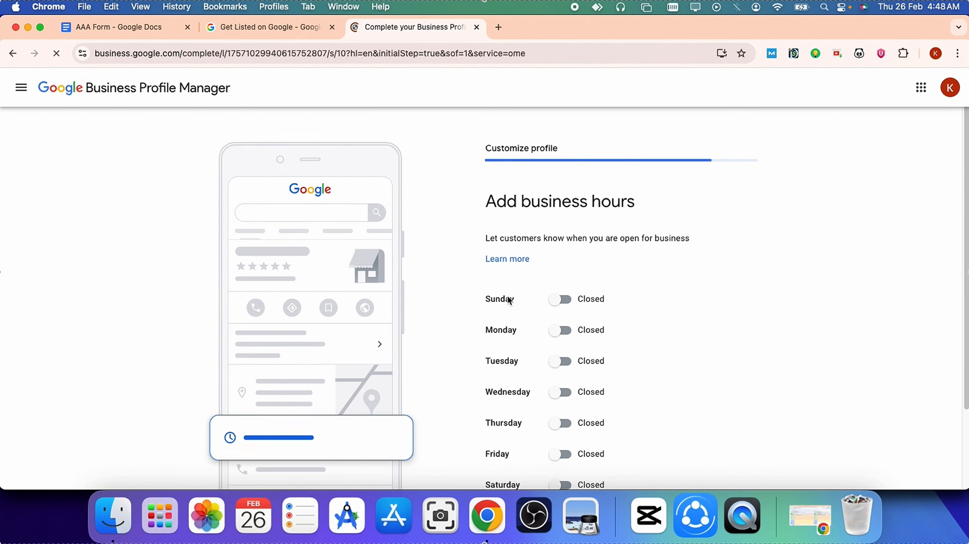
Mark Monday through Saturday as open in the business hours
{"action": "scroll", "coordinate": [509, 289], "scroll_direction": "down", "scroll_amount": 1}
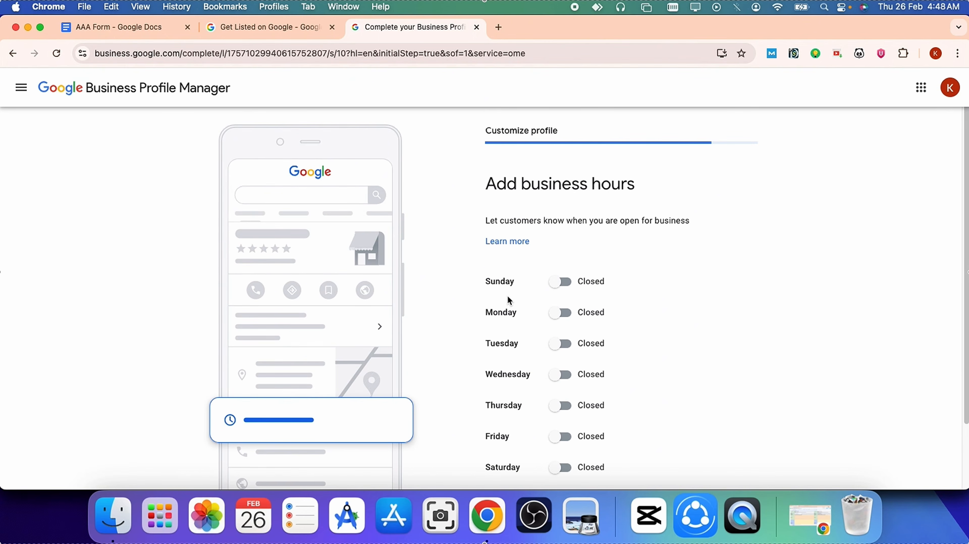
{"action": "scroll", "coordinate": [521, 277], "scroll_direction": "down", "scroll_amount": 1}
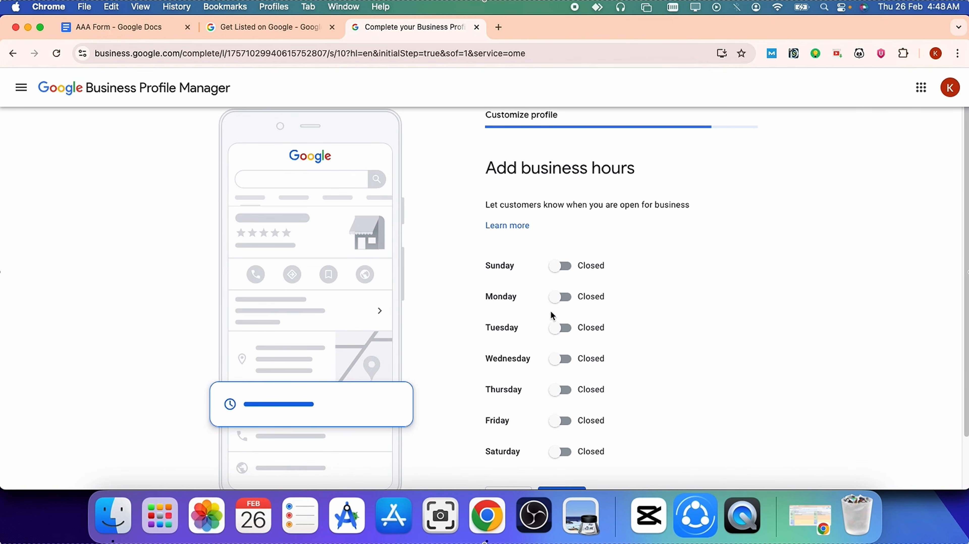
{"action": "left_click", "coordinate": [558, 298]}
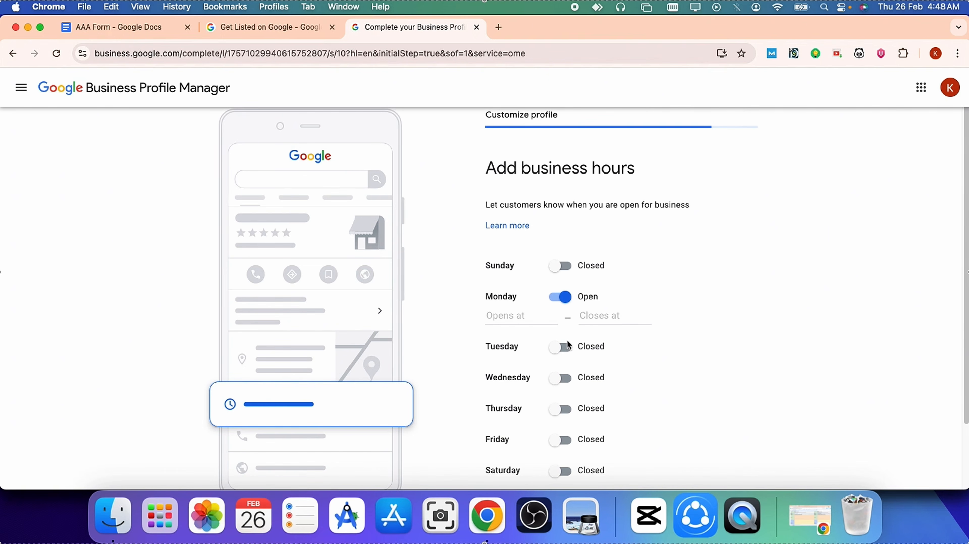
{"action": "left_click", "coordinate": [560, 348]}
{"action": "scroll", "coordinate": [548, 371], "scroll_direction": "down", "scroll_amount": 3}
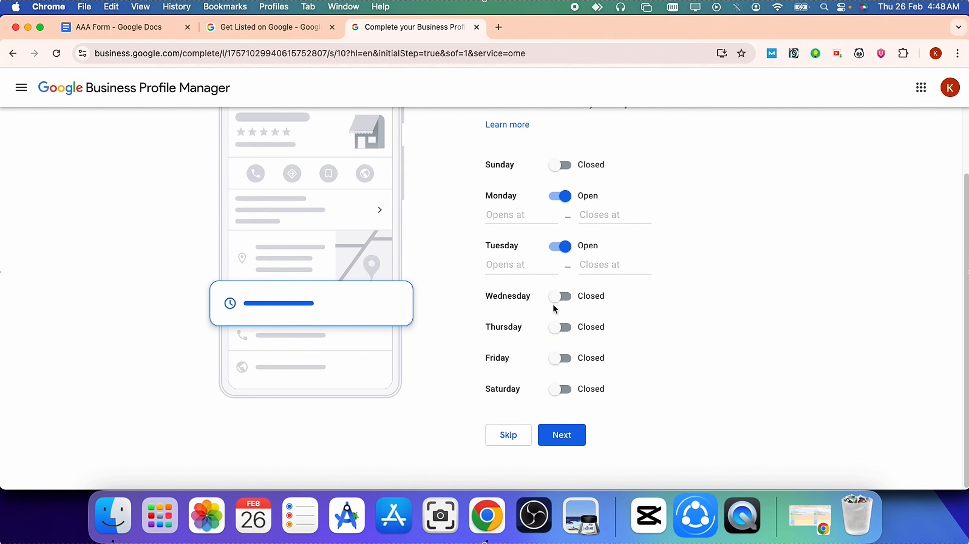
{"action": "left_click", "coordinate": [559, 297]}
{"action": "left_click", "coordinate": [559, 345]}
{"action": "left_click", "coordinate": [558, 394]}
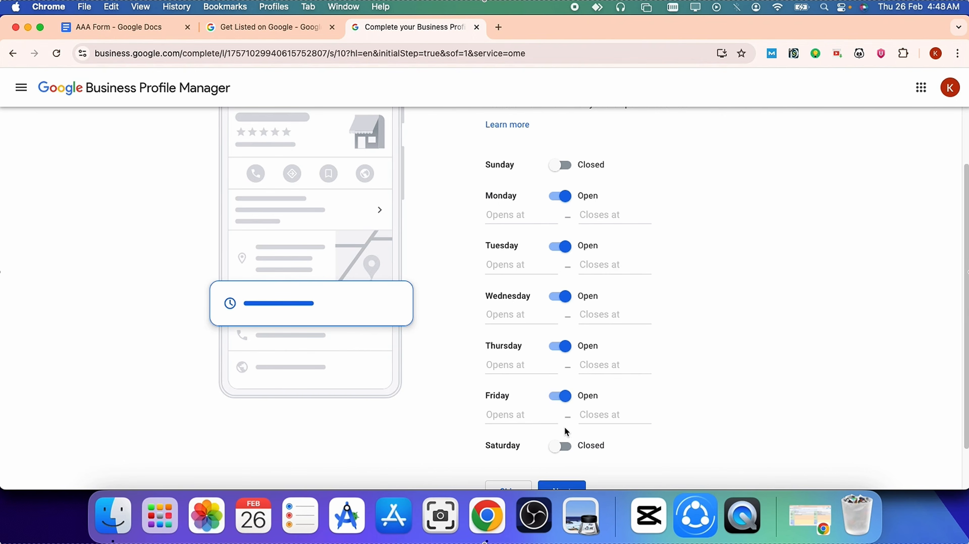
{"action": "left_click", "coordinate": [565, 446]}
Set Monday's business hours to 24 hours
{"action": "scroll", "coordinate": [536, 345], "scroll_direction": "up", "scroll_amount": 4}
{"action": "scroll", "coordinate": [536, 344], "scroll_direction": "down", "scroll_amount": 2}
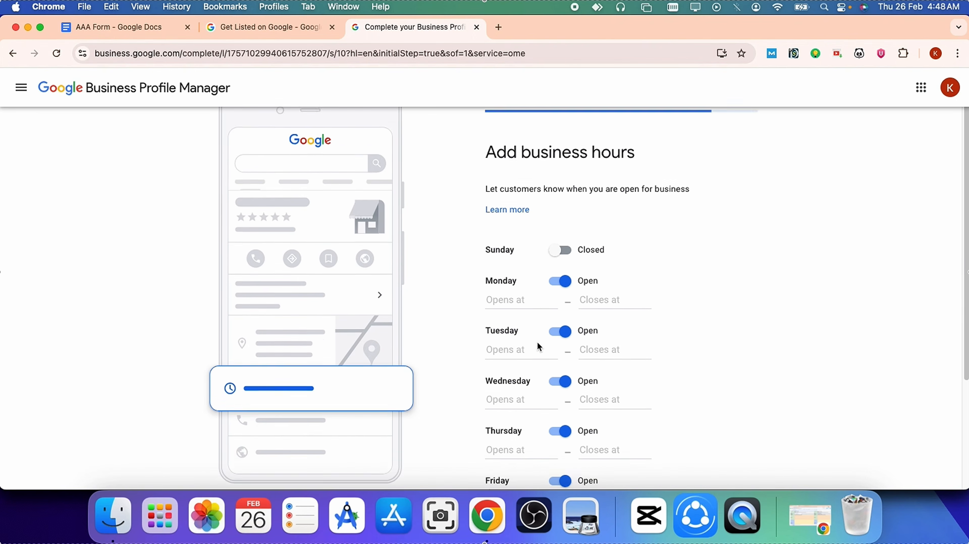
{"action": "left_click", "coordinate": [500, 294]}
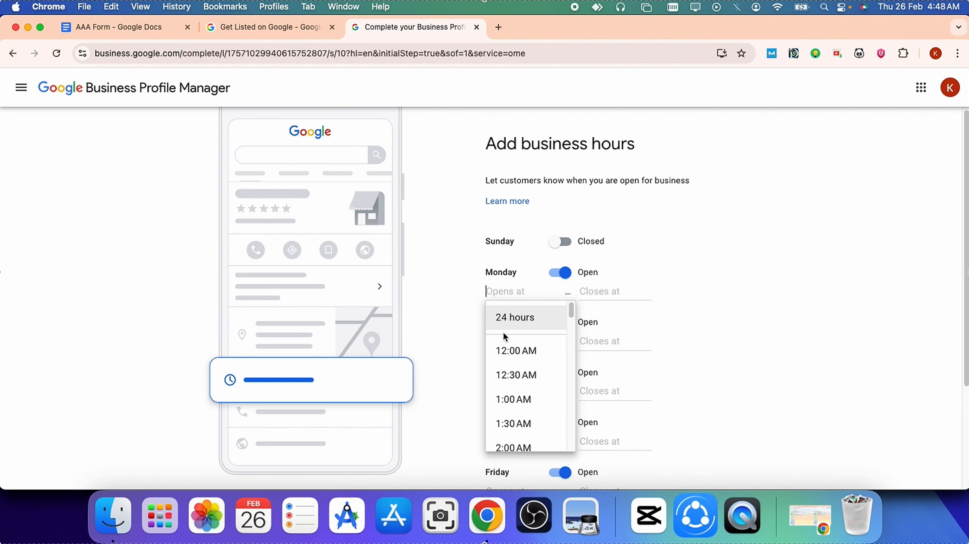
{"action": "left_click", "coordinate": [511, 316]}
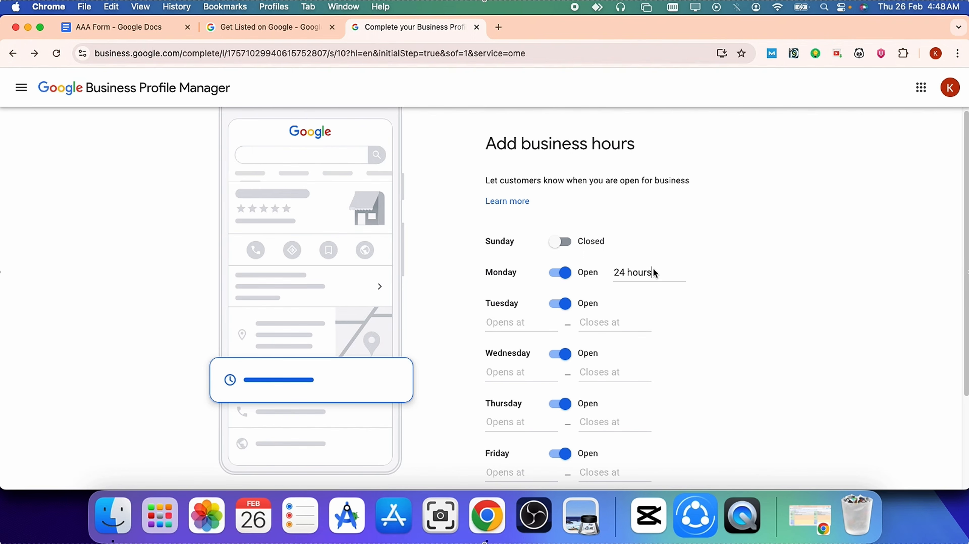
Switch Monday through Saturday back to closed and continue to the business description
{"action": "left_click", "coordinate": [564, 277]}
{"action": "left_click", "coordinate": [560, 304]}
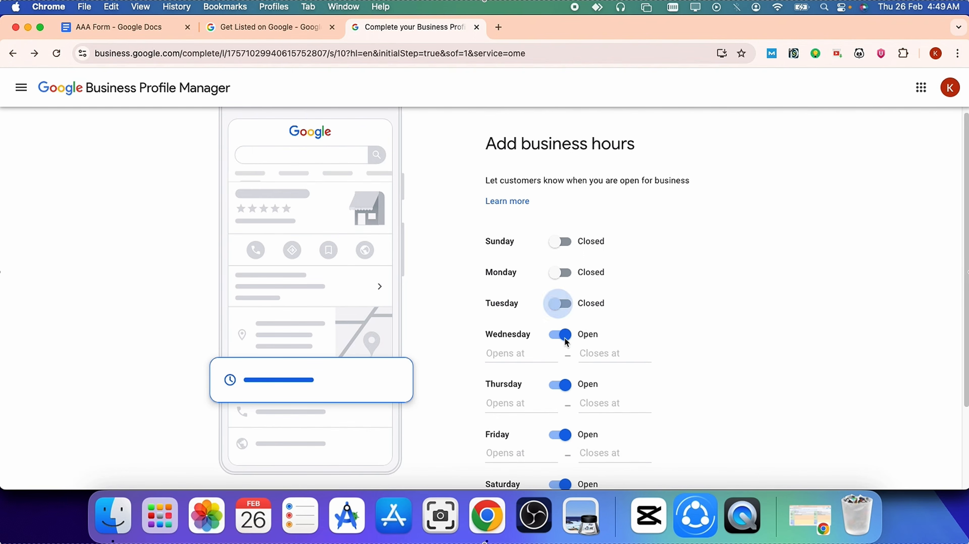
{"action": "left_click", "coordinate": [562, 334]}
{"action": "left_click", "coordinate": [562, 365]}
{"action": "left_click", "coordinate": [563, 397]}
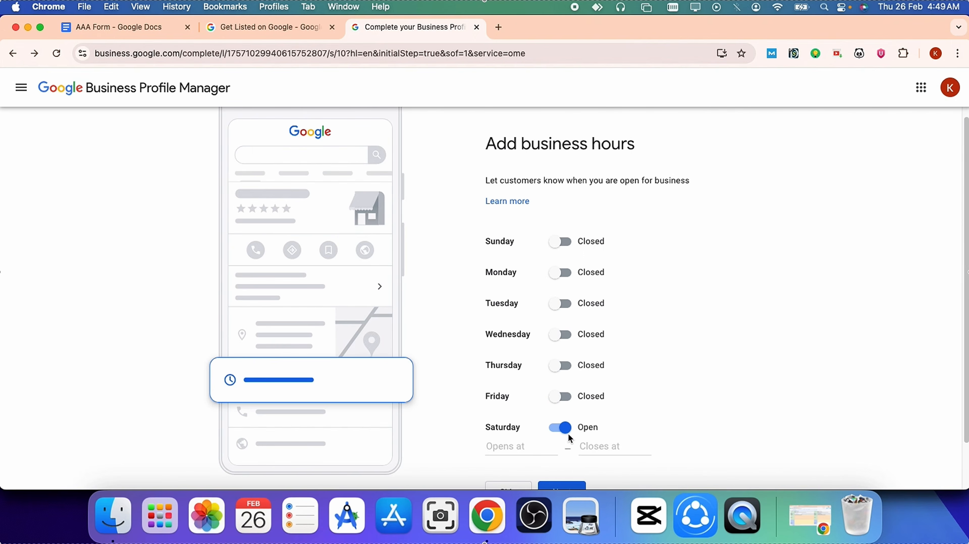
{"action": "left_click", "coordinate": [561, 427]}
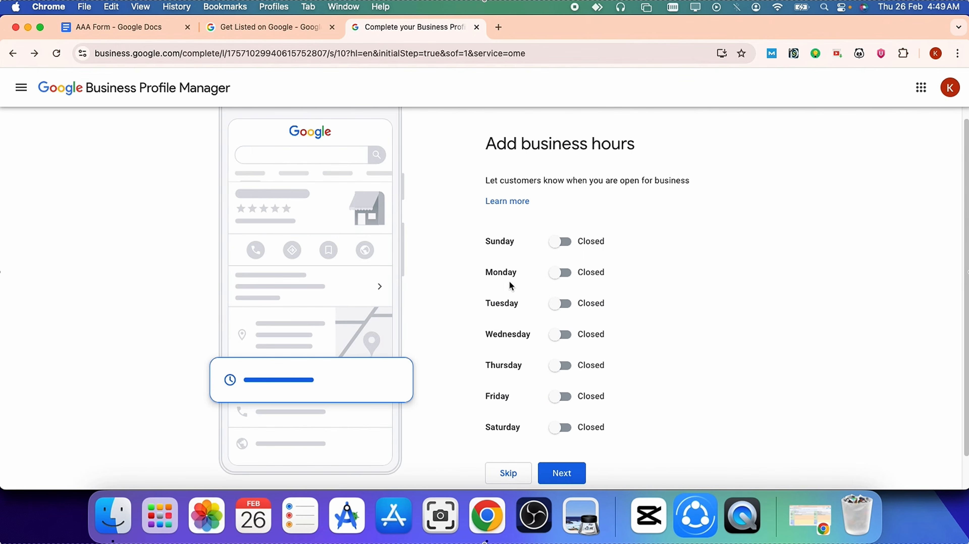
{"action": "left_click", "coordinate": [561, 472]}
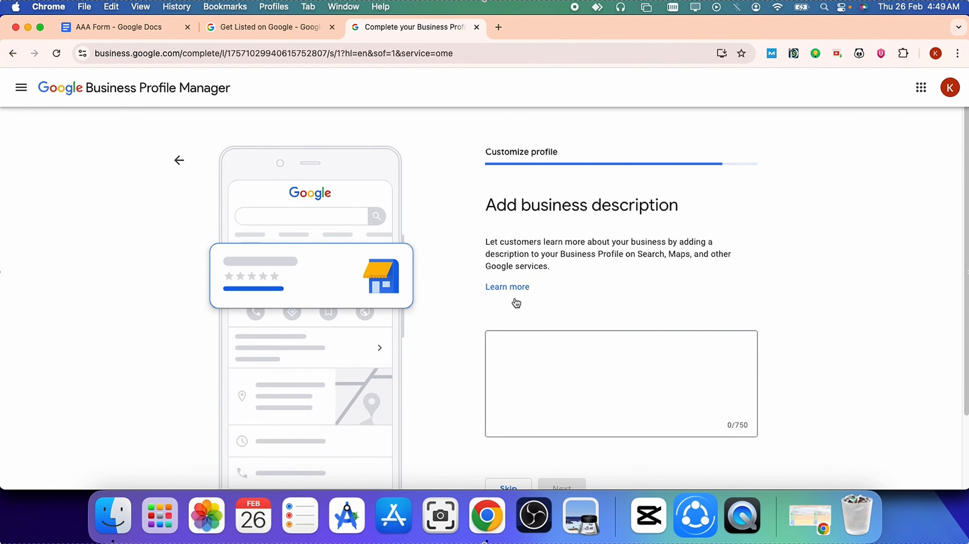
Copy the Logistiq Xpress description text from the AAA Form document into the business description and continue
{"action": "left_click", "coordinate": [536, 346]}
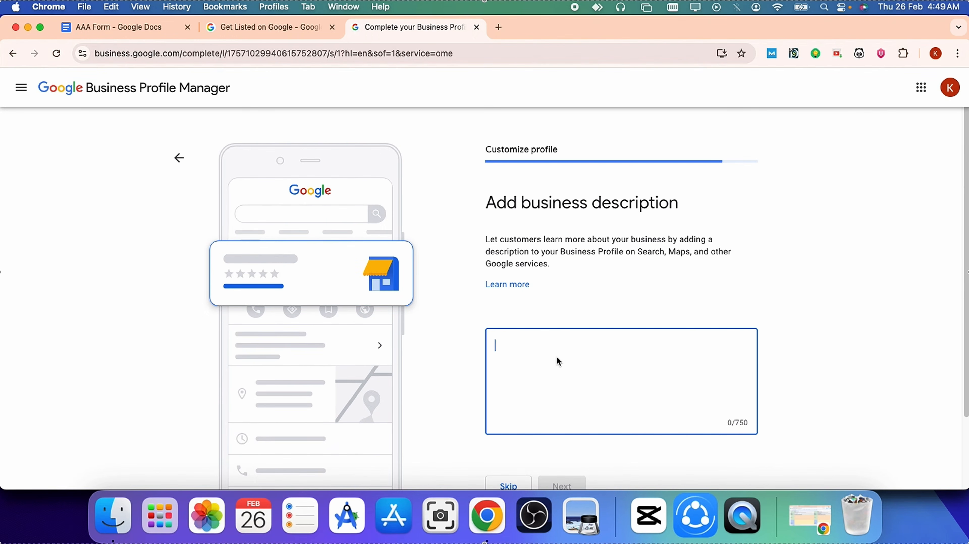
{"action": "left_click", "coordinate": [143, 30]}
{"action": "left_click_drag", "start_coordinate": [348, 307], "coordinate": [634, 330]}
{"action": "right_click", "coordinate": [577, 318]}
{"action": "left_click", "coordinate": [606, 327]}
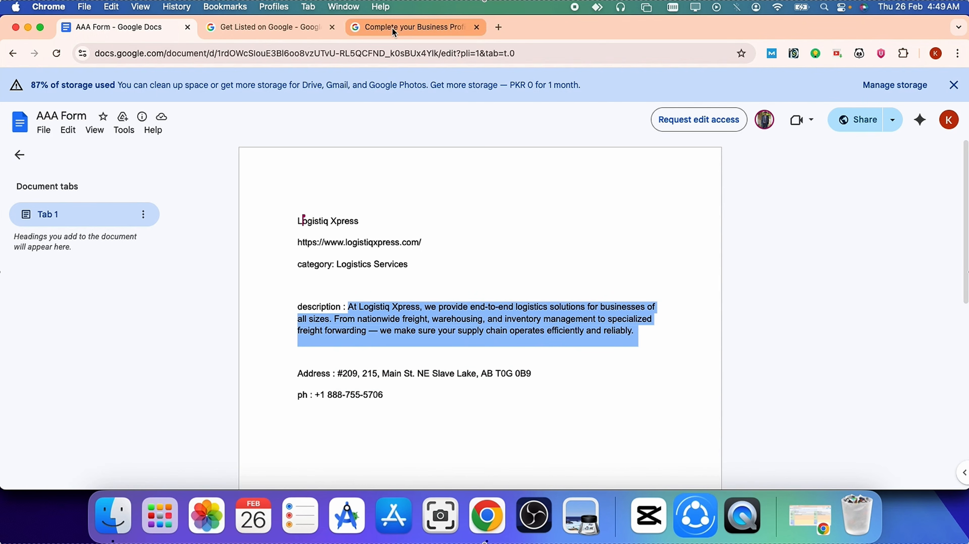
{"action": "left_click", "coordinate": [413, 27]}
{"action": "right_click", "coordinate": [543, 343]}
{"action": "left_click", "coordinate": [614, 337]}
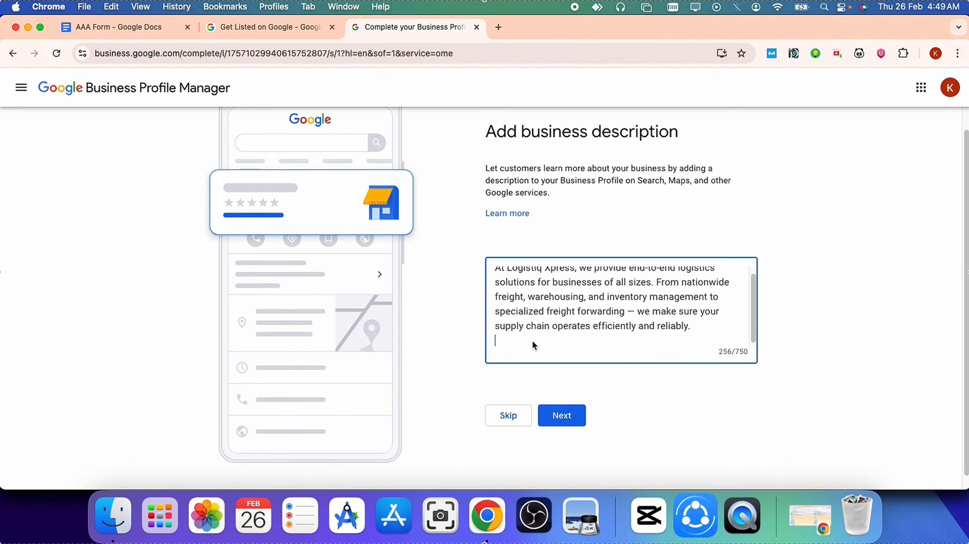
{"action": "left_click", "coordinate": [562, 410]}
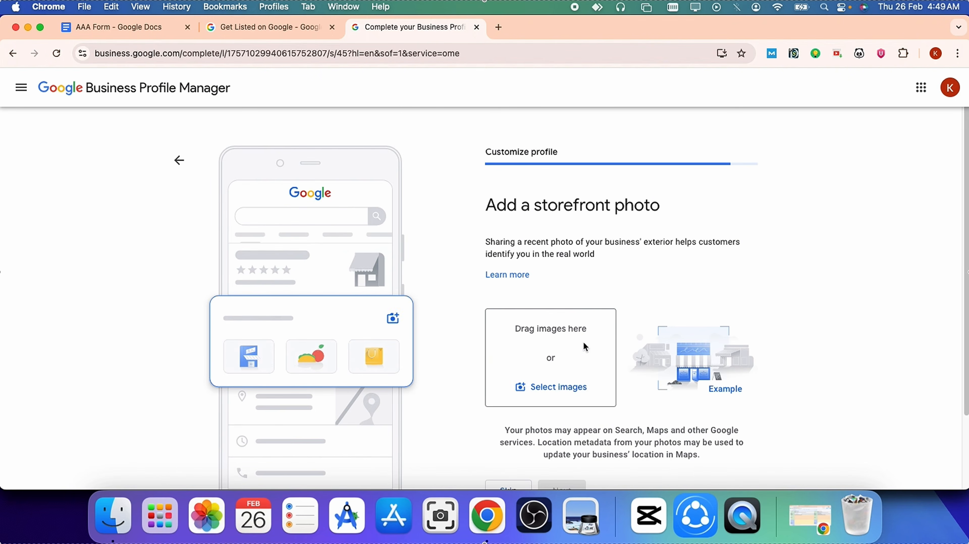
Skip adding a storefront photo and photos of the business
{"action": "scroll", "coordinate": [584, 340], "scroll_direction": "down", "scroll_amount": 3}
{"action": "scroll", "coordinate": [521, 268], "scroll_direction": "up", "scroll_amount": 1}
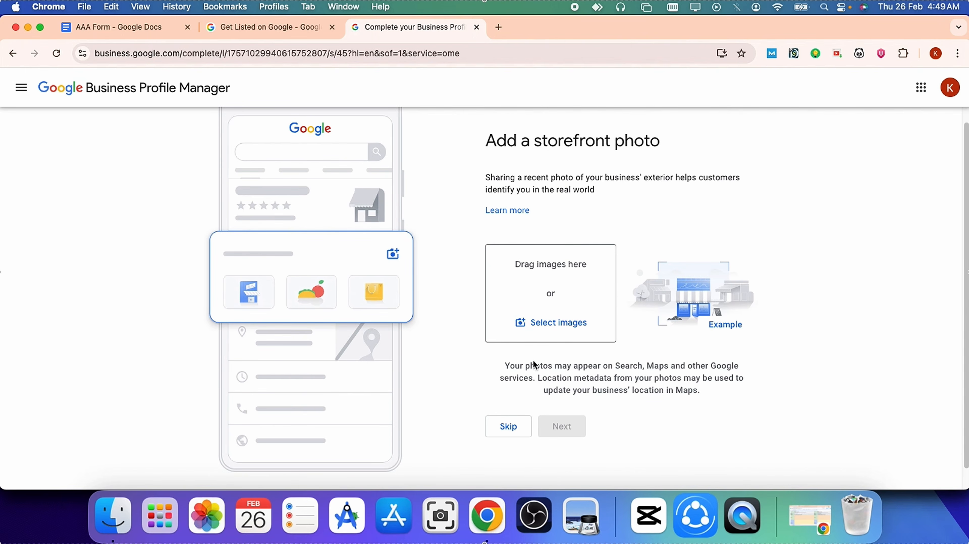
{"action": "left_click", "coordinate": [510, 426]}
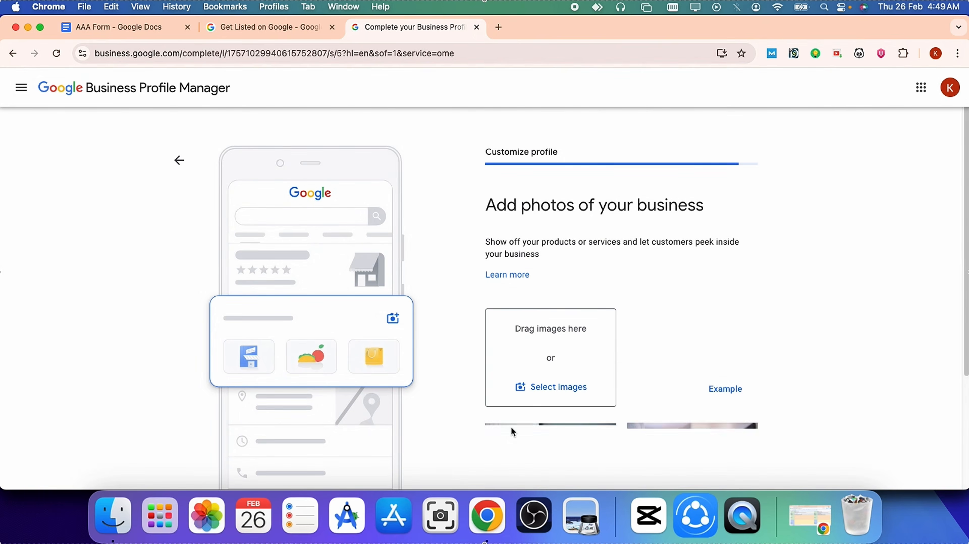
{"action": "scroll", "coordinate": [512, 424], "scroll_direction": "down", "scroll_amount": 5}
{"action": "left_click", "coordinate": [510, 434]}
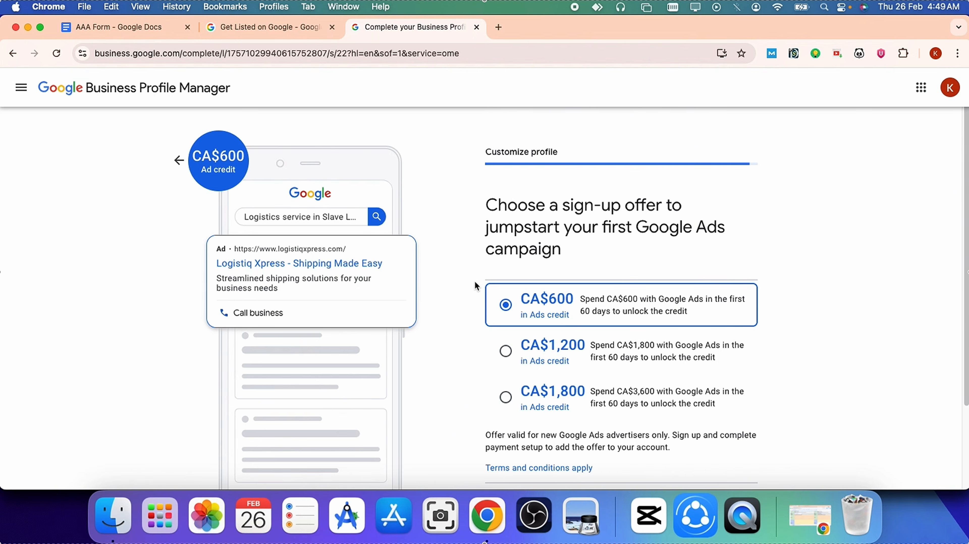
Skip the Google Ads sign-up credit offer and continue past the verification notice to finish the profile setup
{"action": "scroll", "coordinate": [474, 283], "scroll_direction": "down", "scroll_amount": 1}
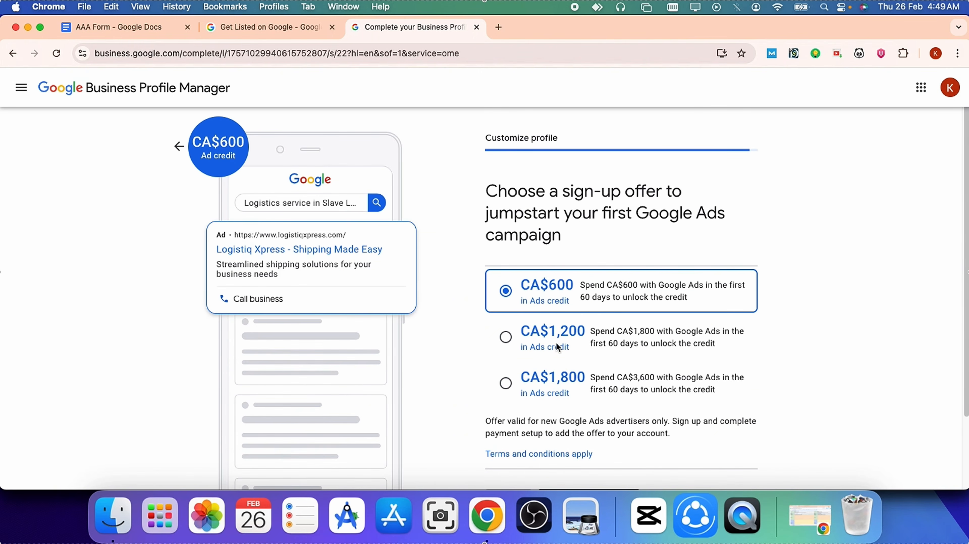
{"action": "scroll", "coordinate": [643, 393], "scroll_direction": "down", "scroll_amount": 5}
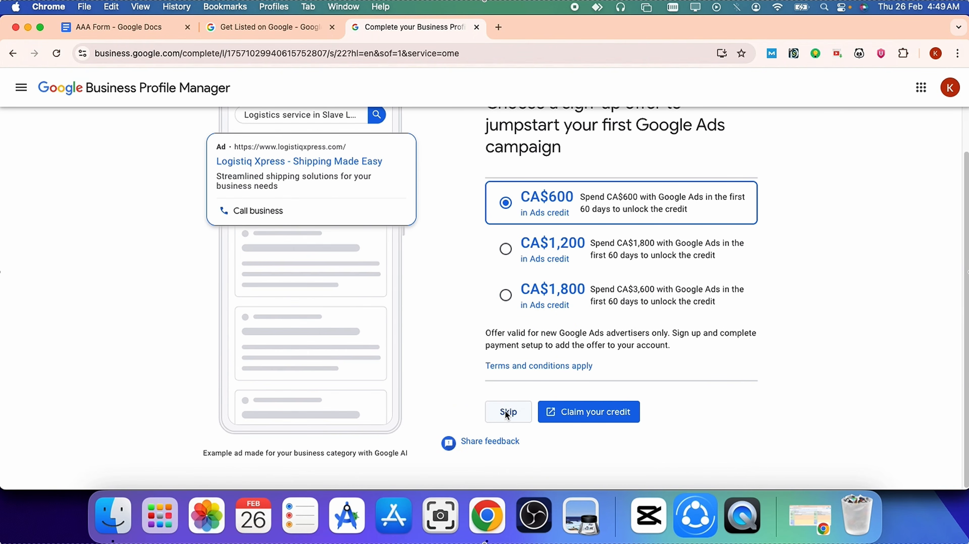
{"action": "left_click", "coordinate": [524, 415]}
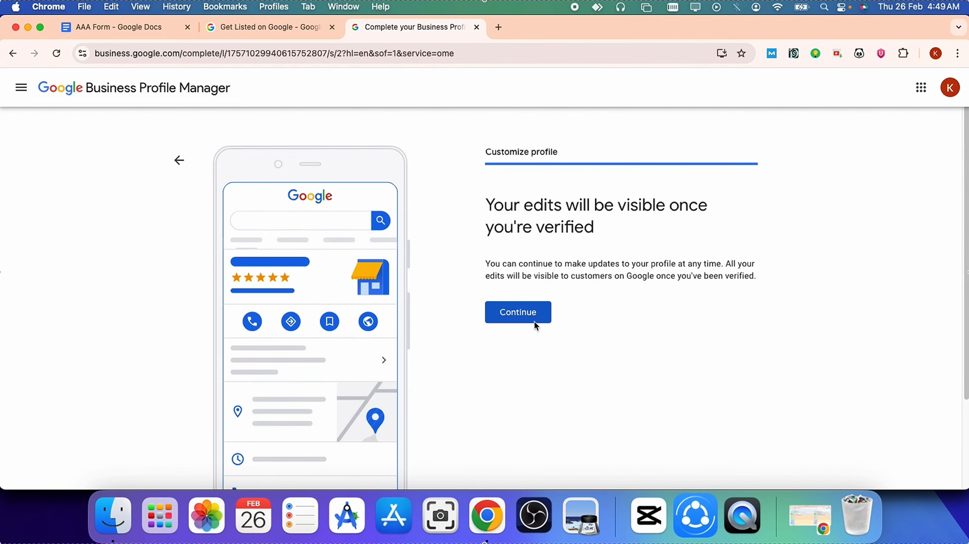
{"action": "left_click", "coordinate": [533, 318]}
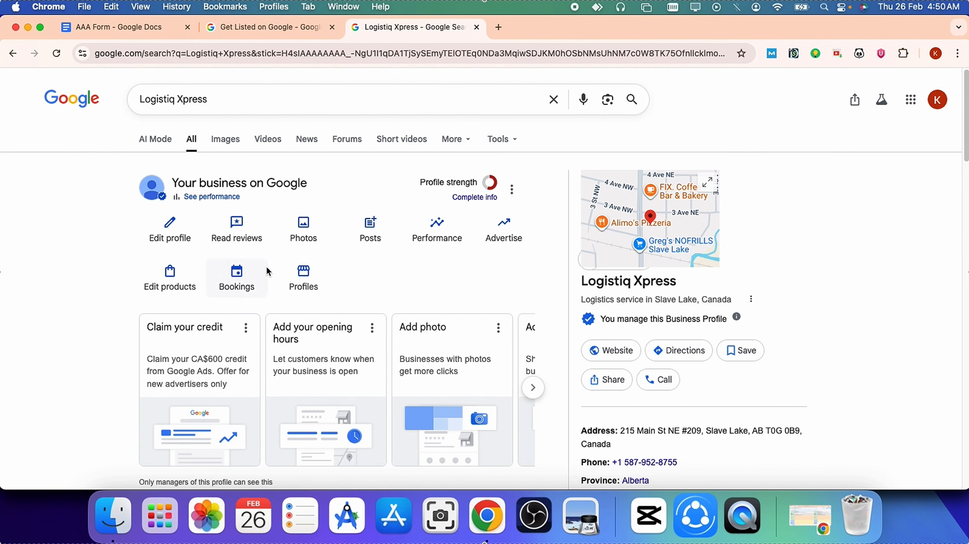
Copy the share link of the Logistiq Xpress business profile and open it in a separate browser window
{"action": "scroll", "coordinate": [403, 334], "scroll_direction": "down", "scroll_amount": 2}
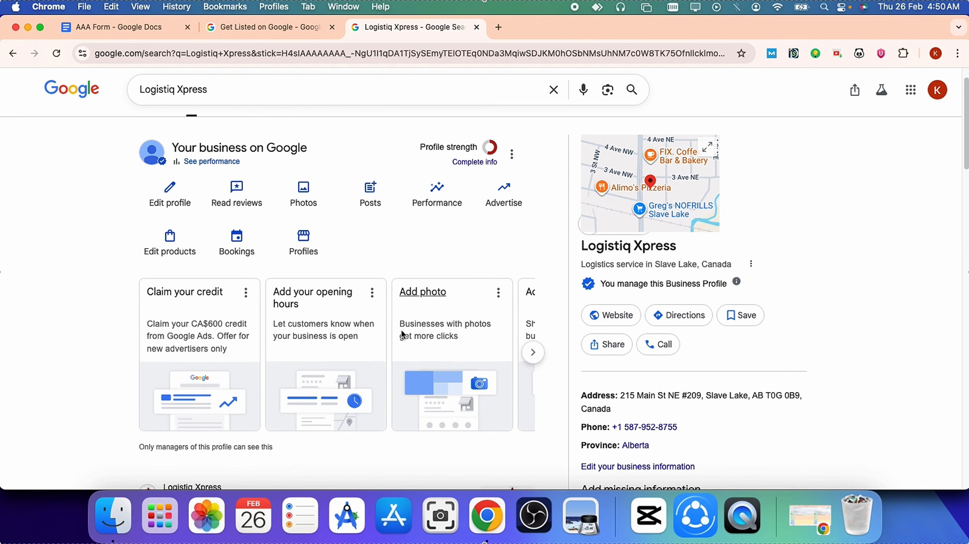
{"action": "scroll", "coordinate": [403, 334], "scroll_direction": "up", "scroll_amount": 2}
{"action": "left_click", "coordinate": [616, 381]}
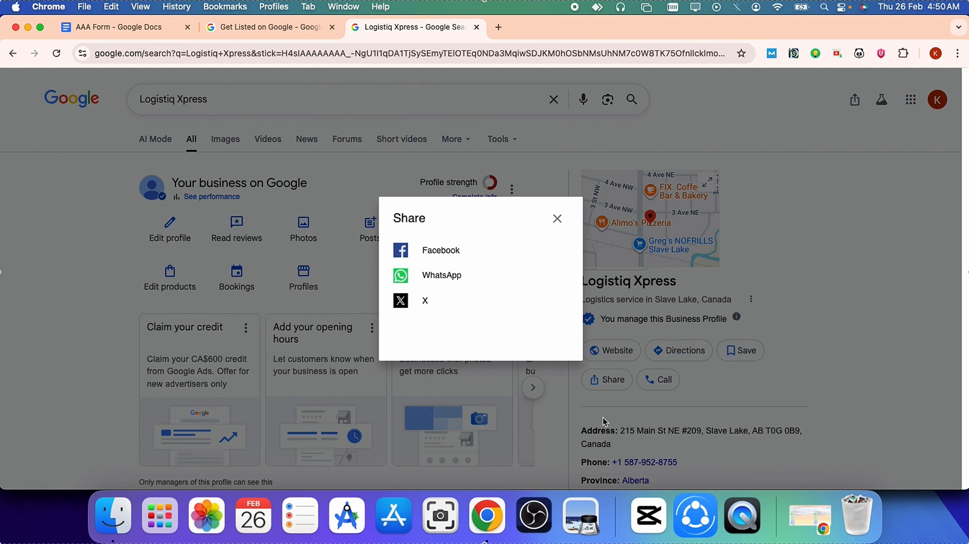
{"action": "left_click", "coordinate": [459, 336]}
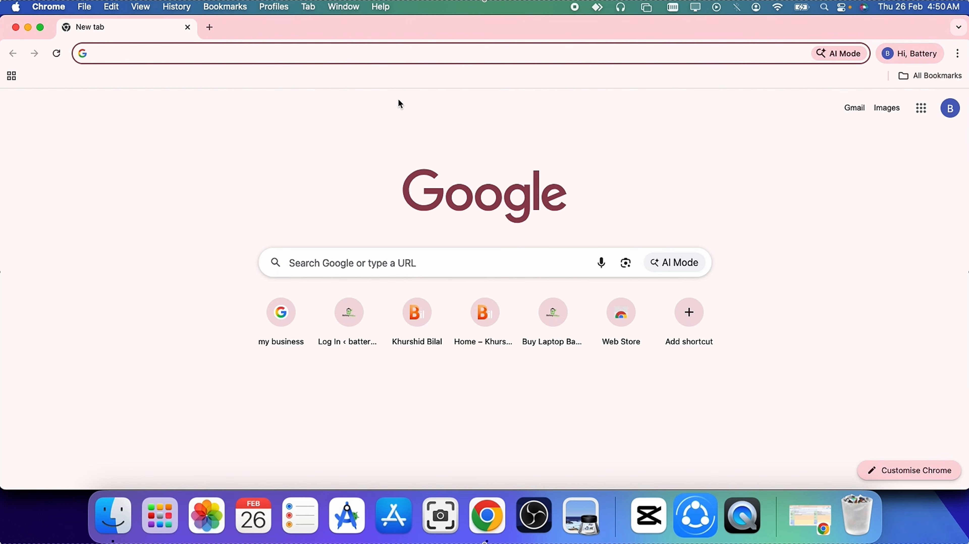
{"action": "right_click", "coordinate": [351, 55]}
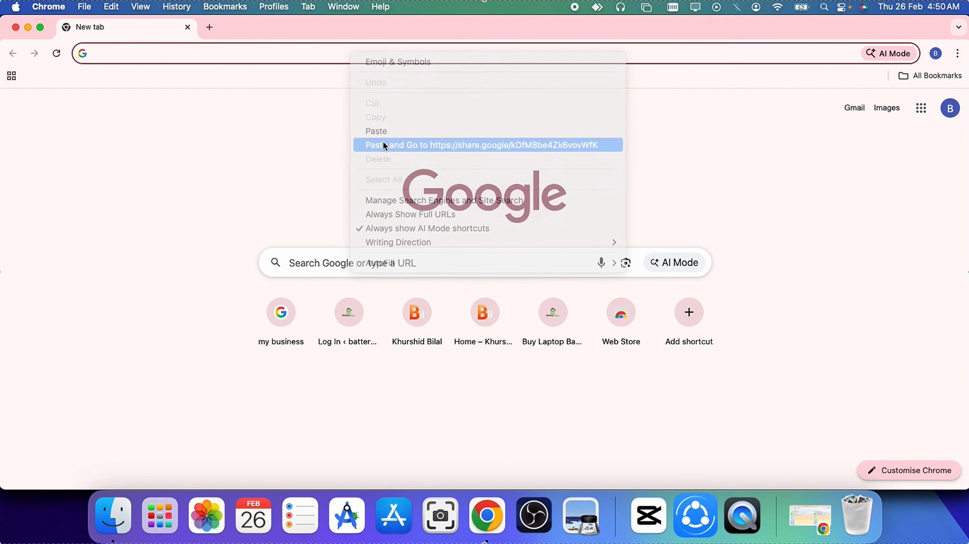
{"action": "left_click", "coordinate": [385, 145]}
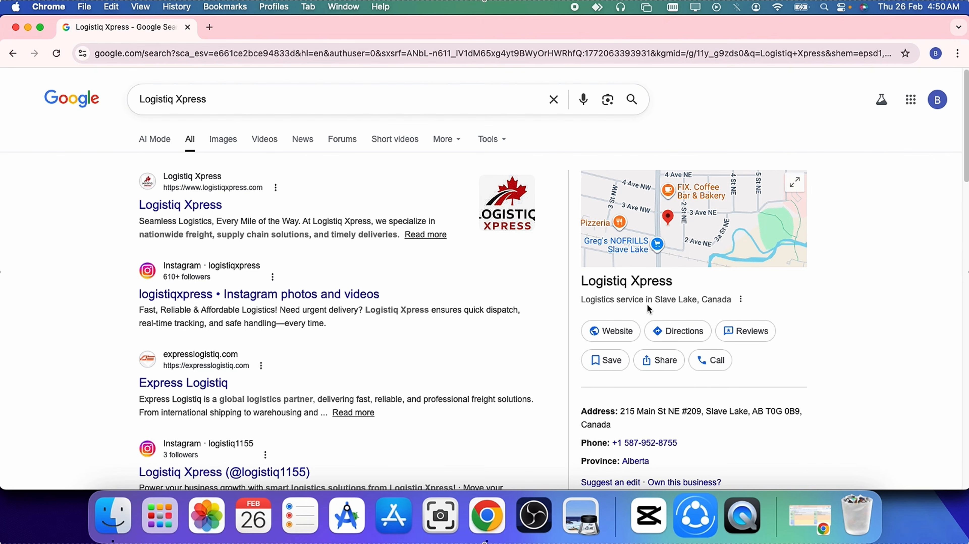
Check the website link on the public Logistiq Xpress listing, return to the listing, and close that window and the share dialog
{"action": "left_click", "coordinate": [631, 327]}
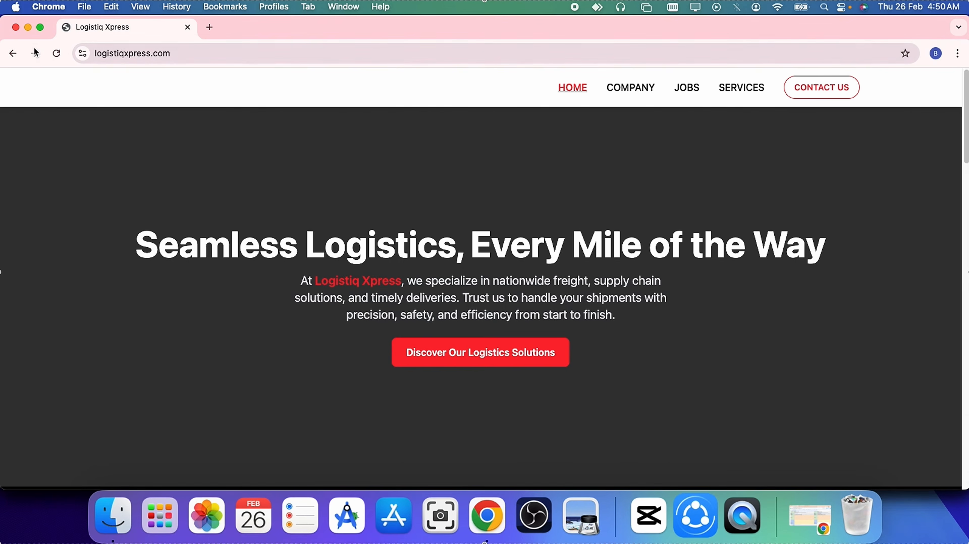
{"action": "left_click", "coordinate": [13, 53]}
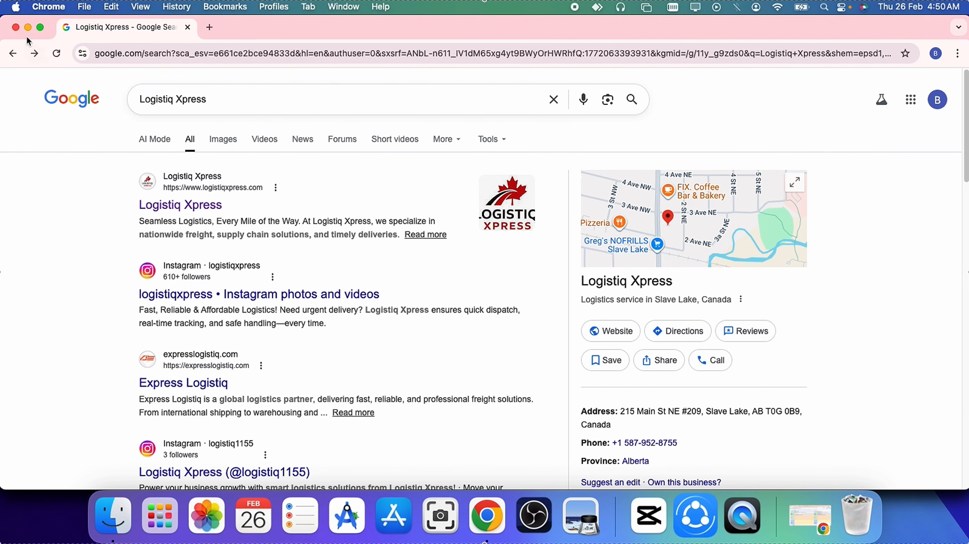
{"action": "left_click", "coordinate": [16, 27]}
{"action": "left_click", "coordinate": [557, 218]}
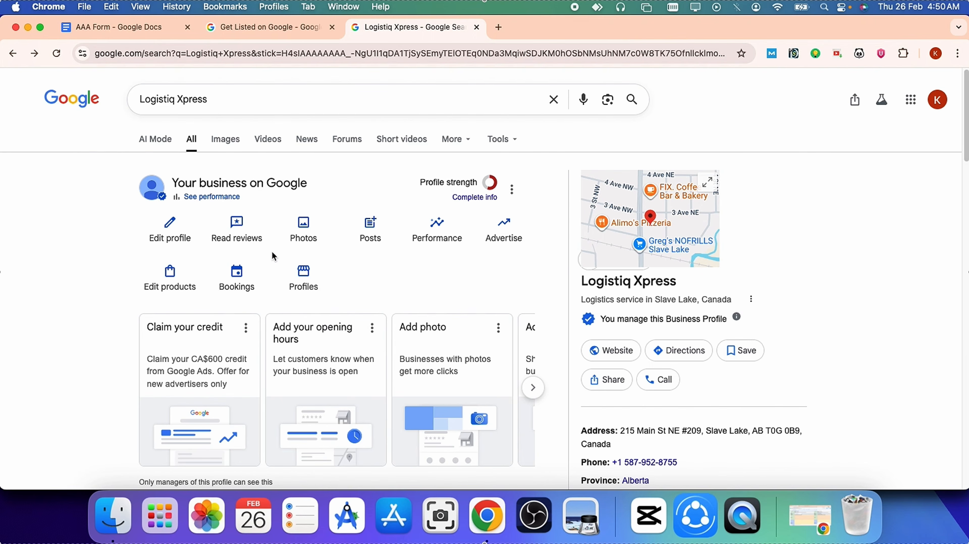
View the profile-completion steps for the missing business info, go past their introduction, and close them
{"action": "mouse_move", "coordinate": [459, 187]}
{"action": "left_mouse_down"}
{"action": "mouse_move", "coordinate": [452, 180]}
{"action": "mouse_move", "coordinate": [471, 184]}
{"action": "left_mouse_up"}
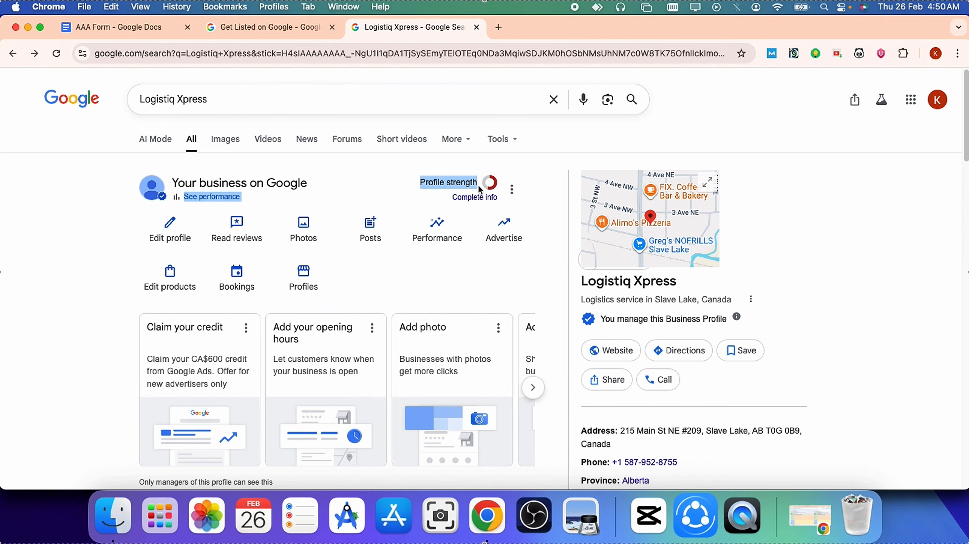
{"action": "left_click", "coordinate": [430, 203]}
{"action": "left_click", "coordinate": [475, 197]}
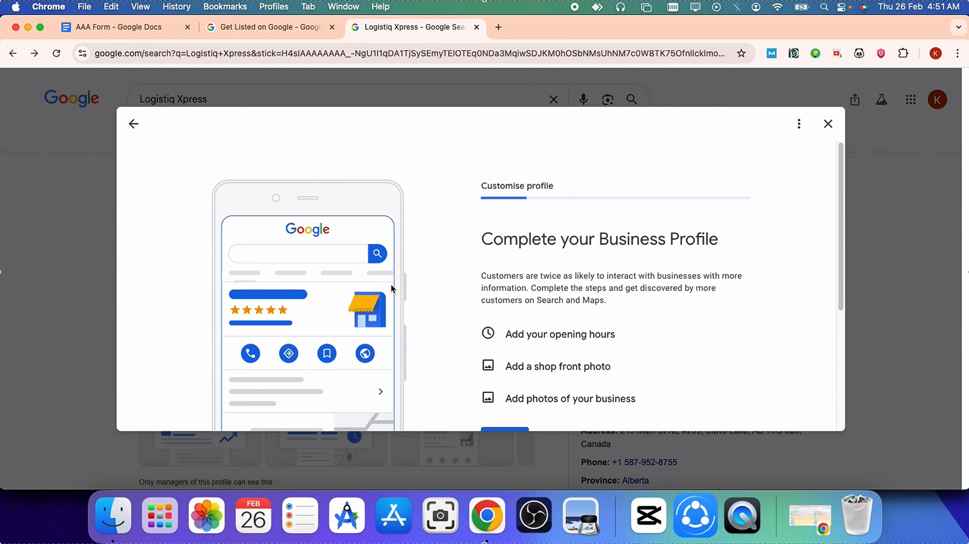
{"action": "scroll", "coordinate": [518, 248], "scroll_direction": "down", "scroll_amount": 5}
{"action": "left_click", "coordinate": [507, 244]}
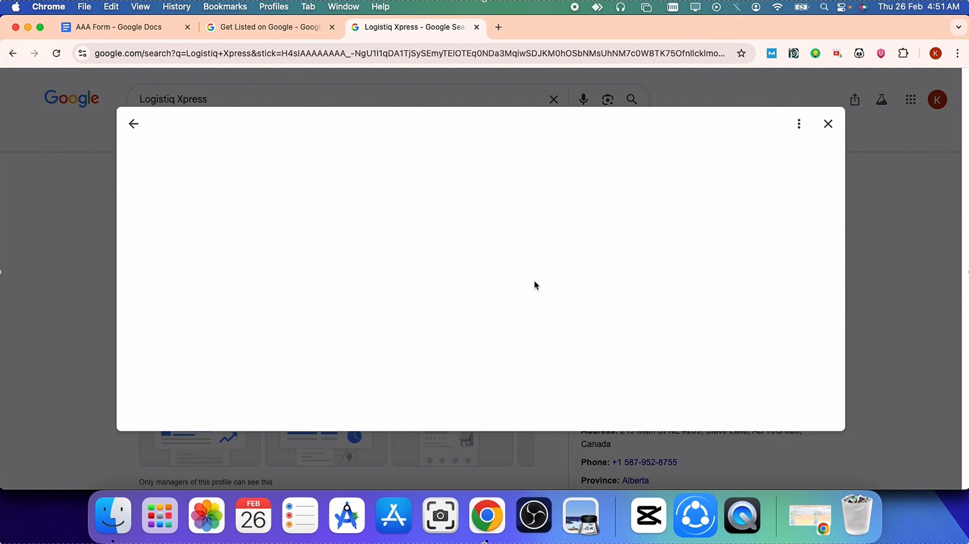
{"action": "left_click", "coordinate": [827, 123]}
{"action": "left_click", "coordinate": [547, 311]}
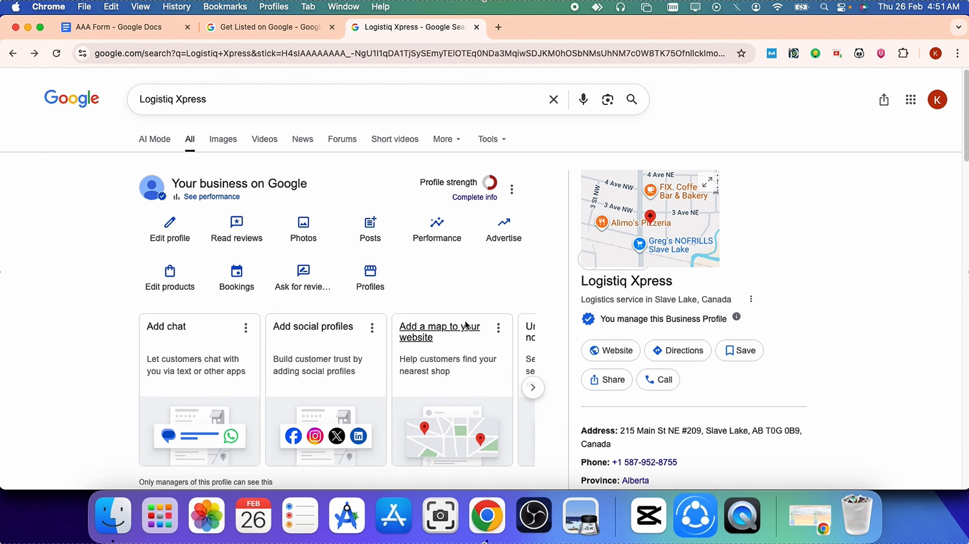
{"action": "scroll", "coordinate": [573, 326], "scroll_direction": "down", "scroll_amount": 14}
{"action": "scroll", "coordinate": [575, 325], "scroll_direction": "up", "scroll_amount": 5}
{"action": "scroll", "coordinate": [573, 323], "scroll_direction": "up", "scroll_amount": 10}
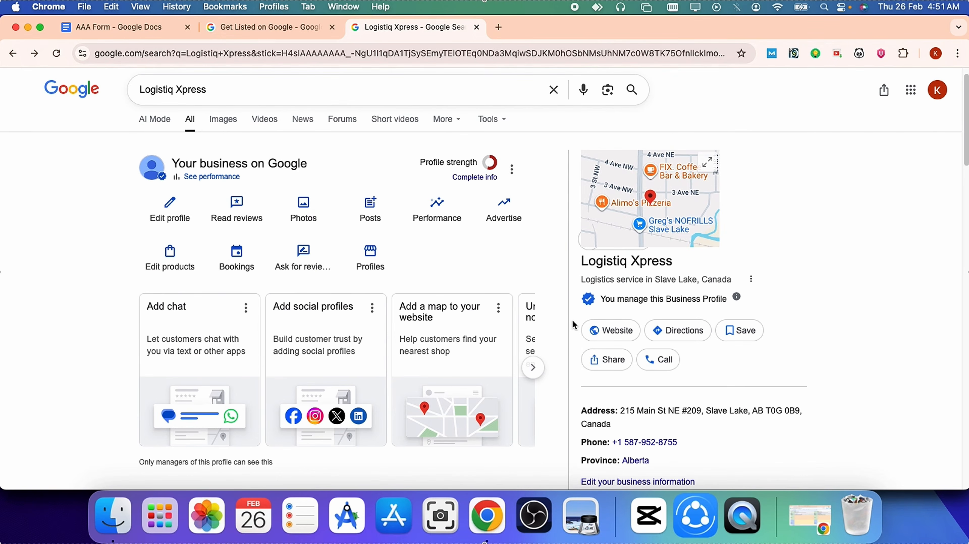